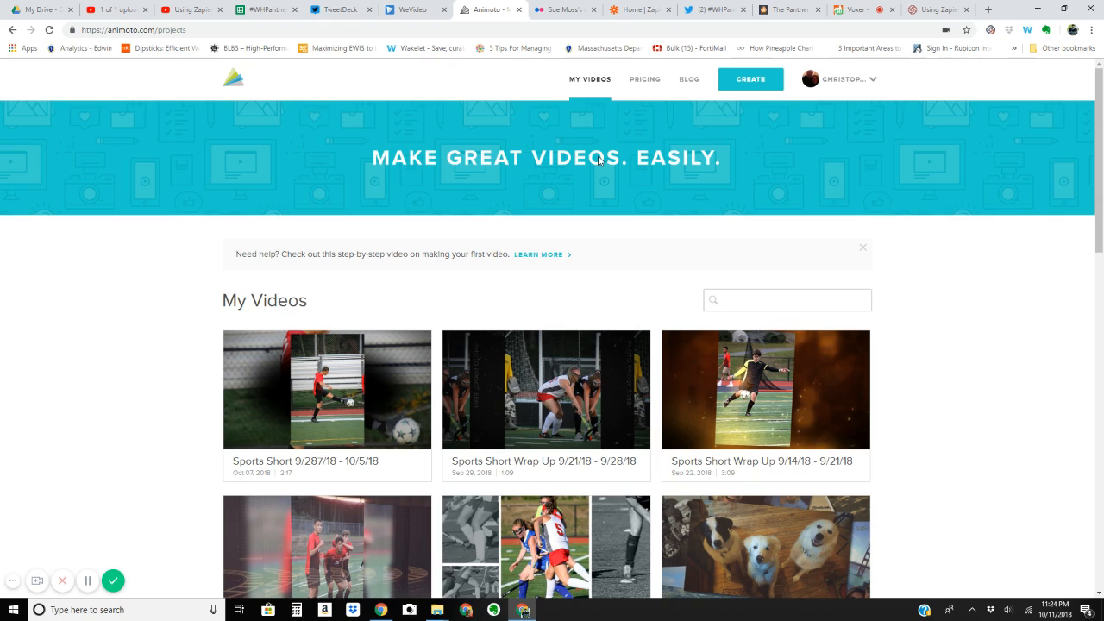
# Step: Switch to the Panther Sports albums on Flickr and open the FH-GA-V-10-9-2018 album
pyautogui.moveTo(674, 405)
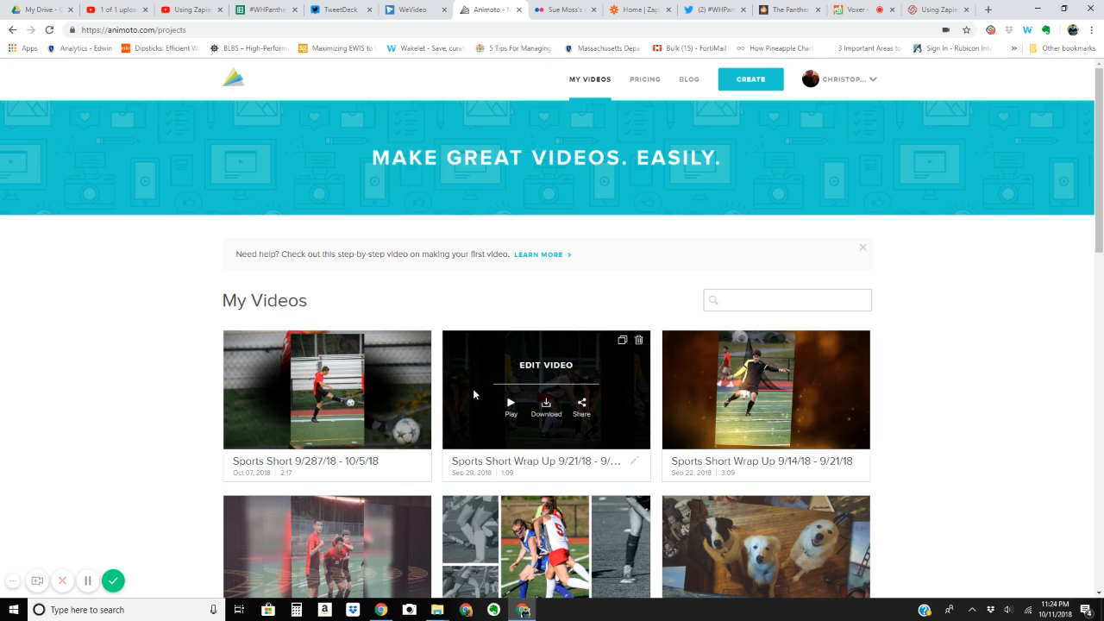
pyautogui.moveTo(400, 395)
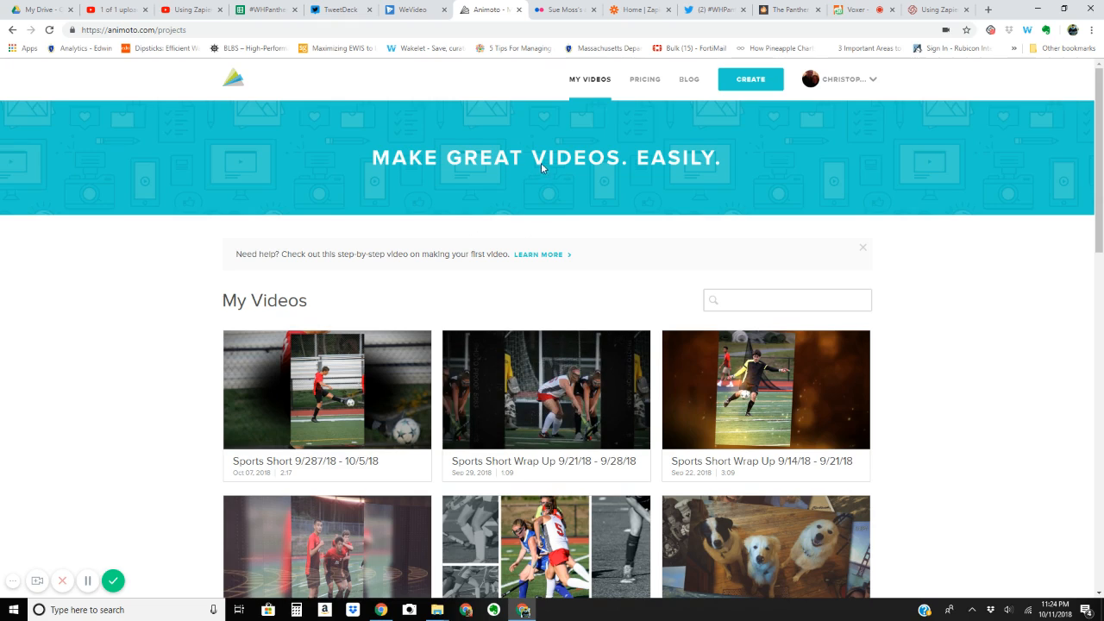
pyautogui.click(567, 12)
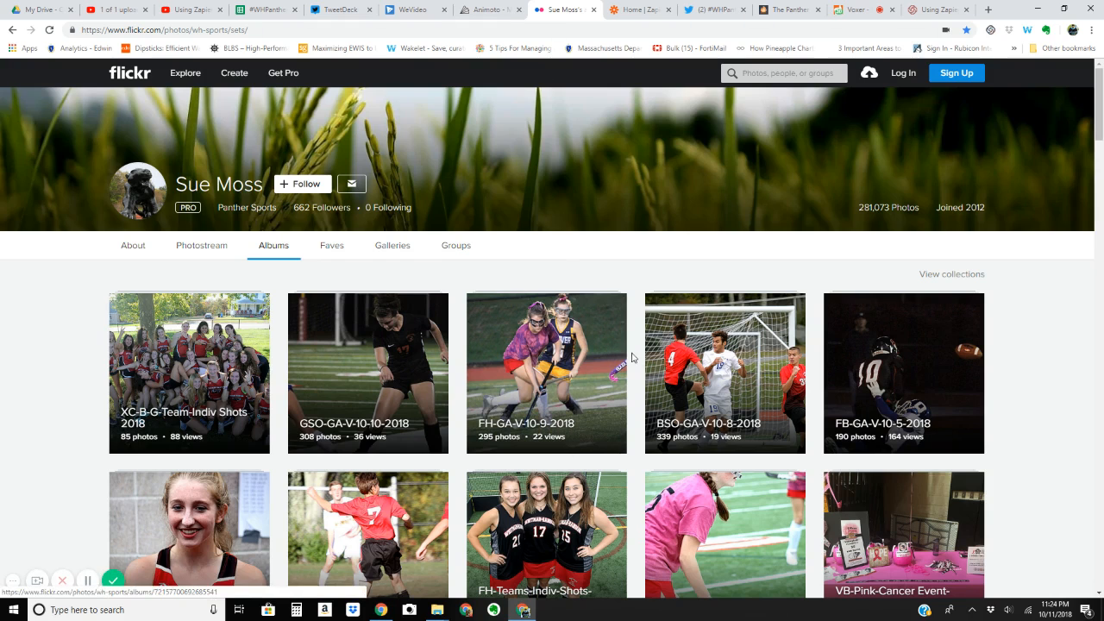
pyautogui.scroll(-1, 636, 362)
pyautogui.scroll(-3, 636, 362)
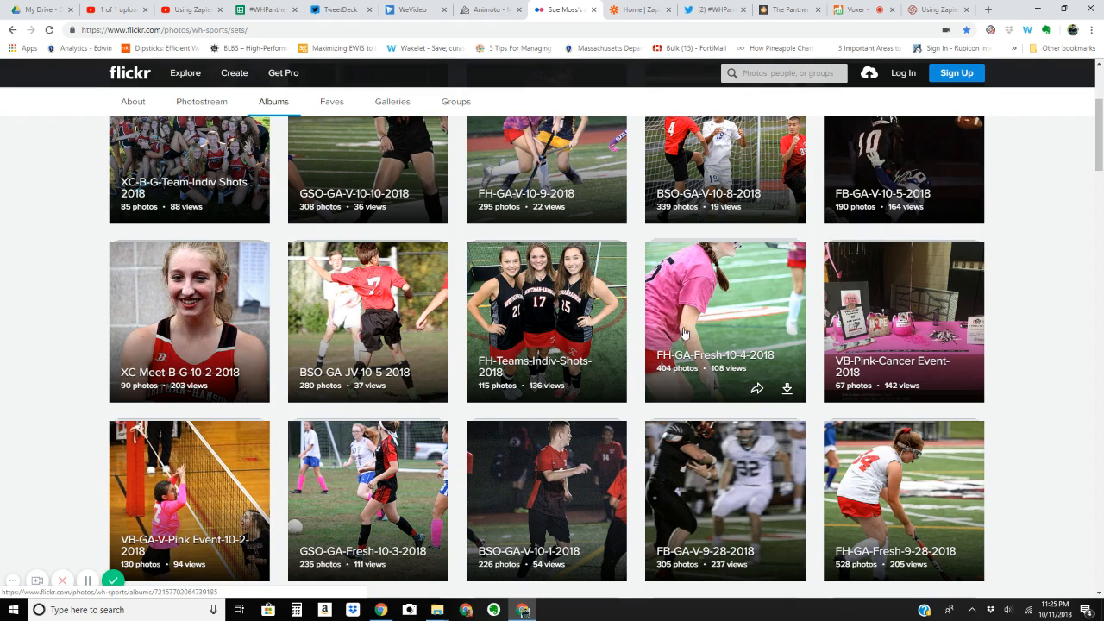
pyautogui.scroll(2, 652, 304)
pyautogui.scroll(3, 652, 304)
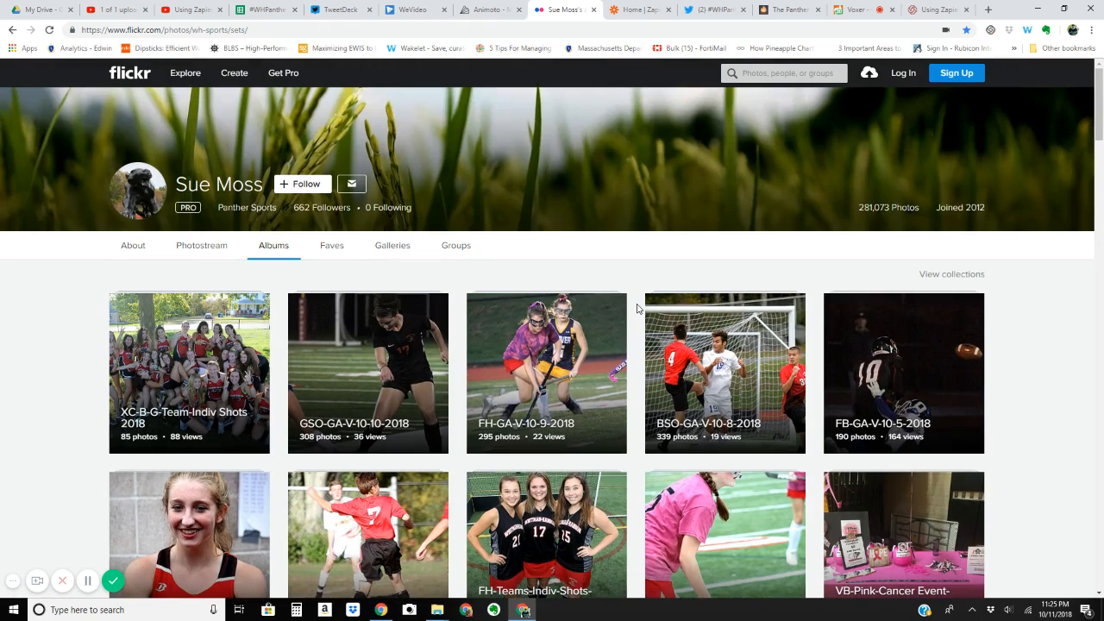
pyautogui.click(546, 384)
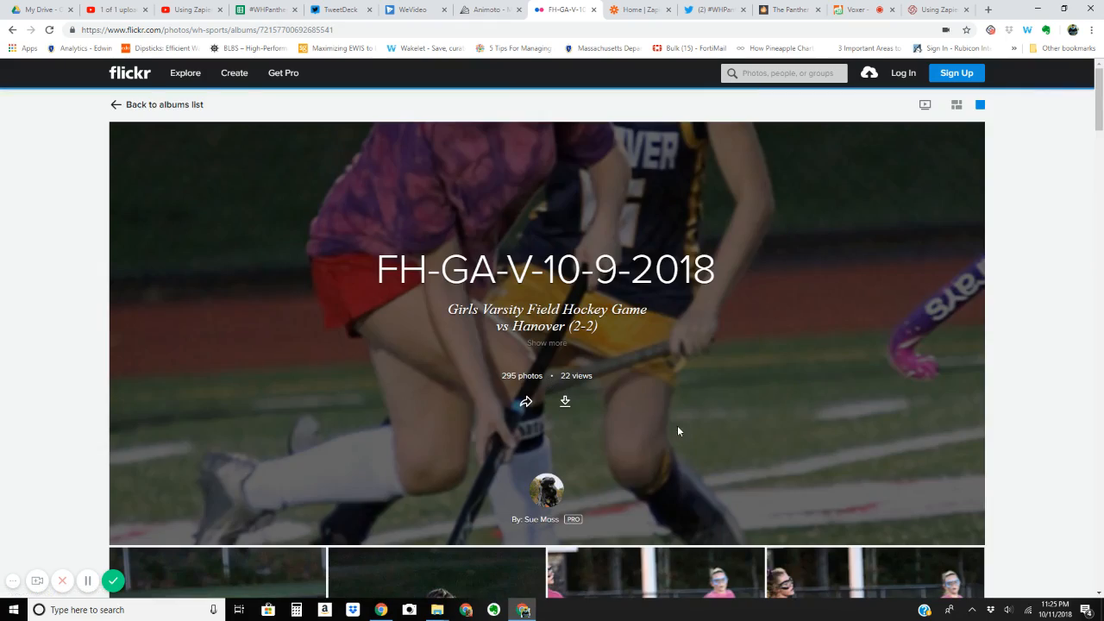
# Step: Browse the field hockey game photos in the album to see which shots could be used
pyautogui.scroll(-4, 636, 454)
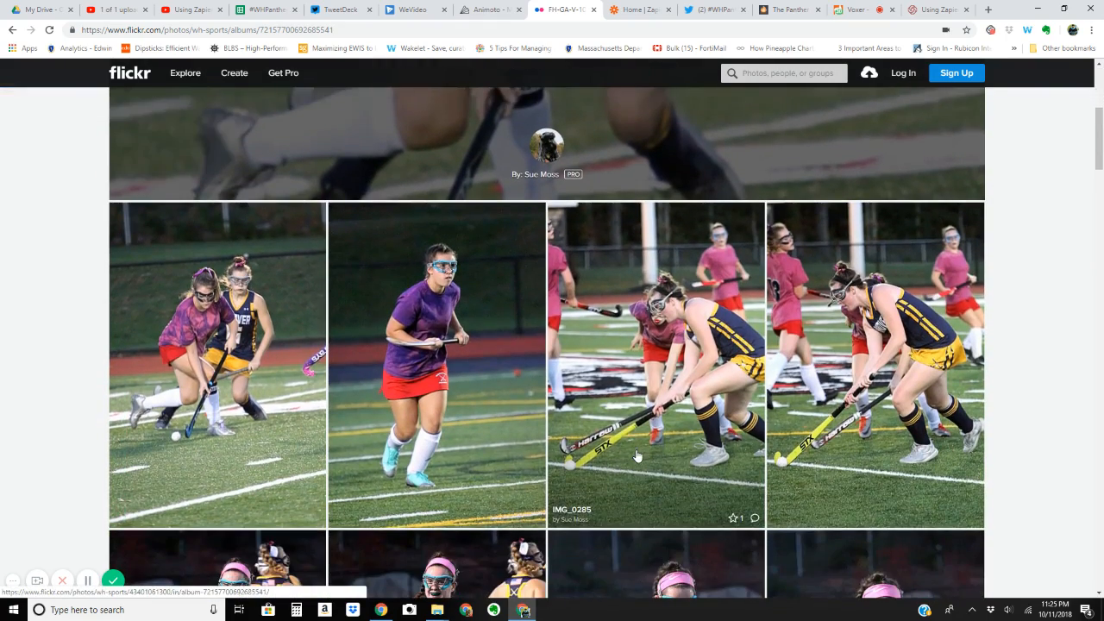
pyautogui.scroll(-3, 636, 456)
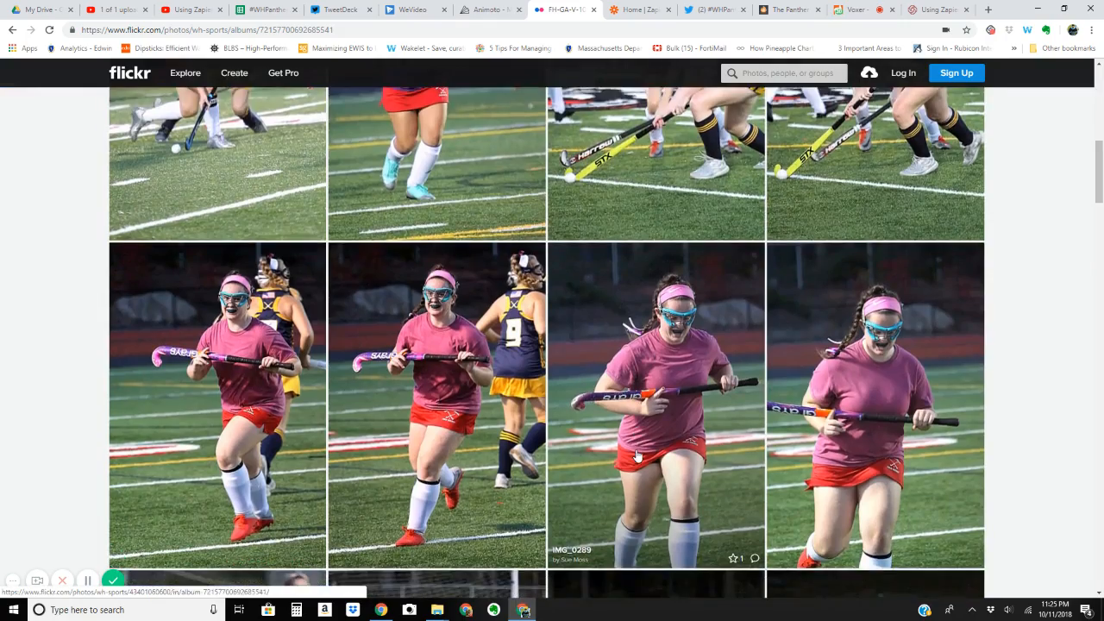
pyautogui.scroll(-4, 635, 456)
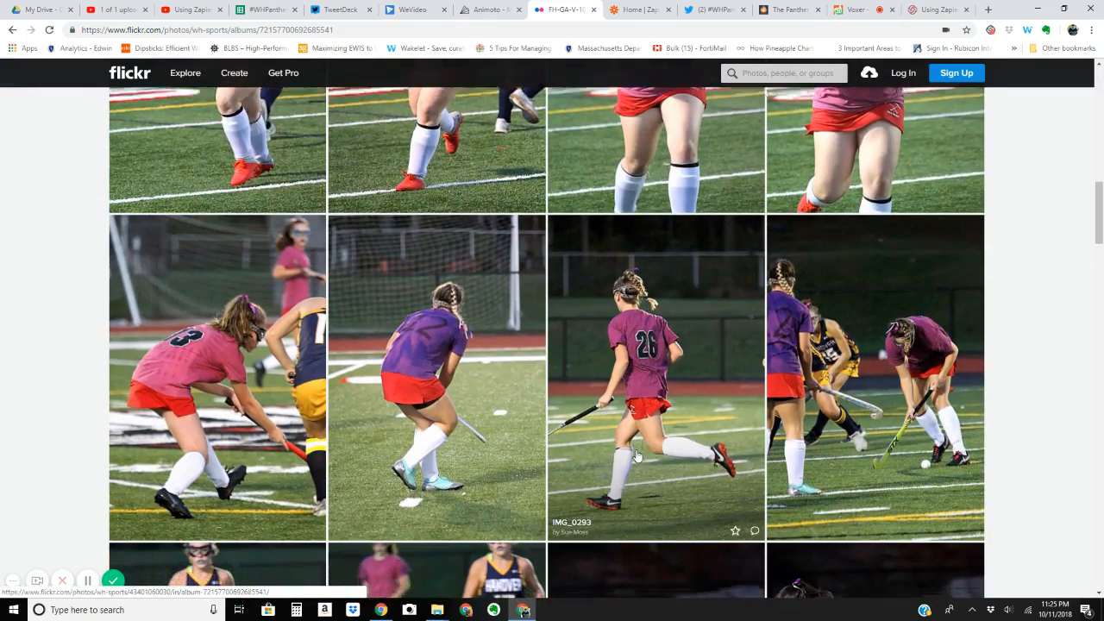
pyautogui.scroll(-4, 636, 455)
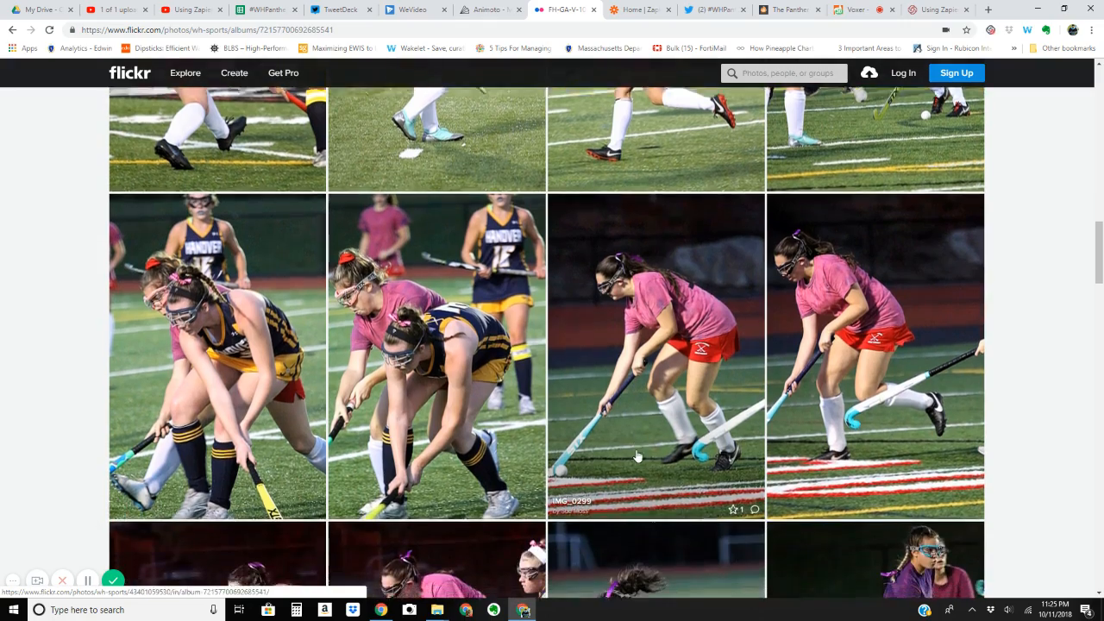
pyautogui.scroll(-3, 635, 455)
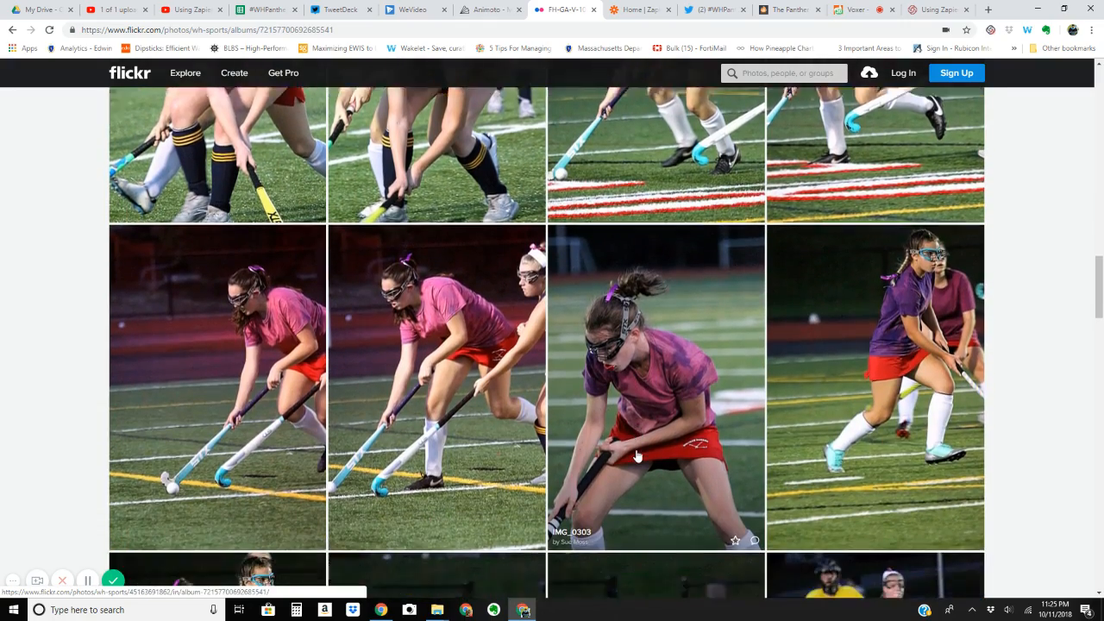
pyautogui.scroll(-3, 637, 455)
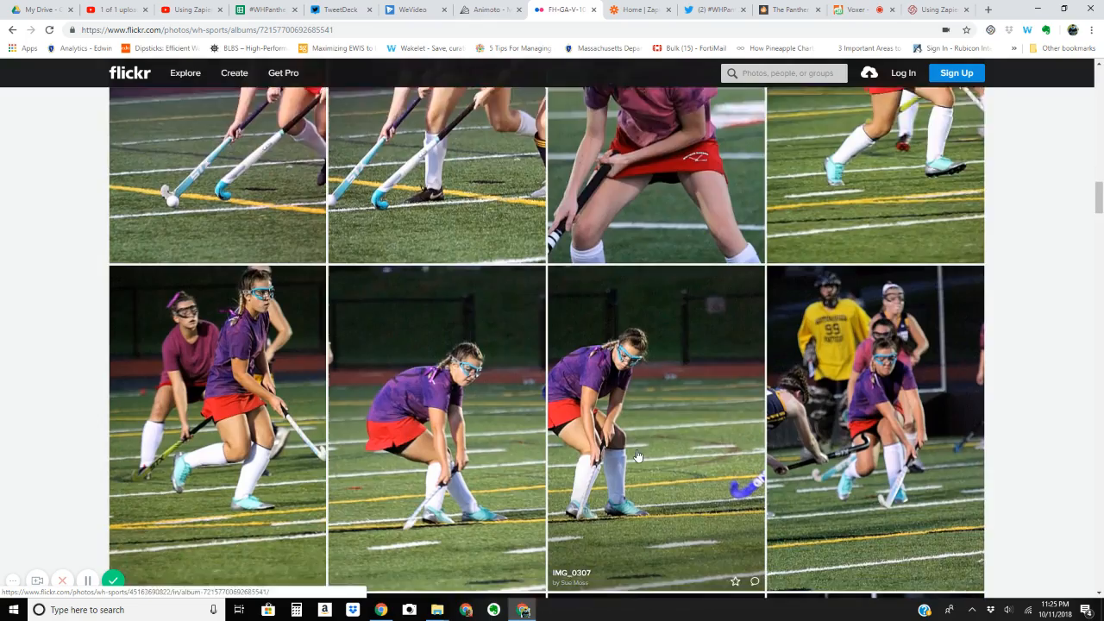
pyautogui.scroll(-4, 637, 455)
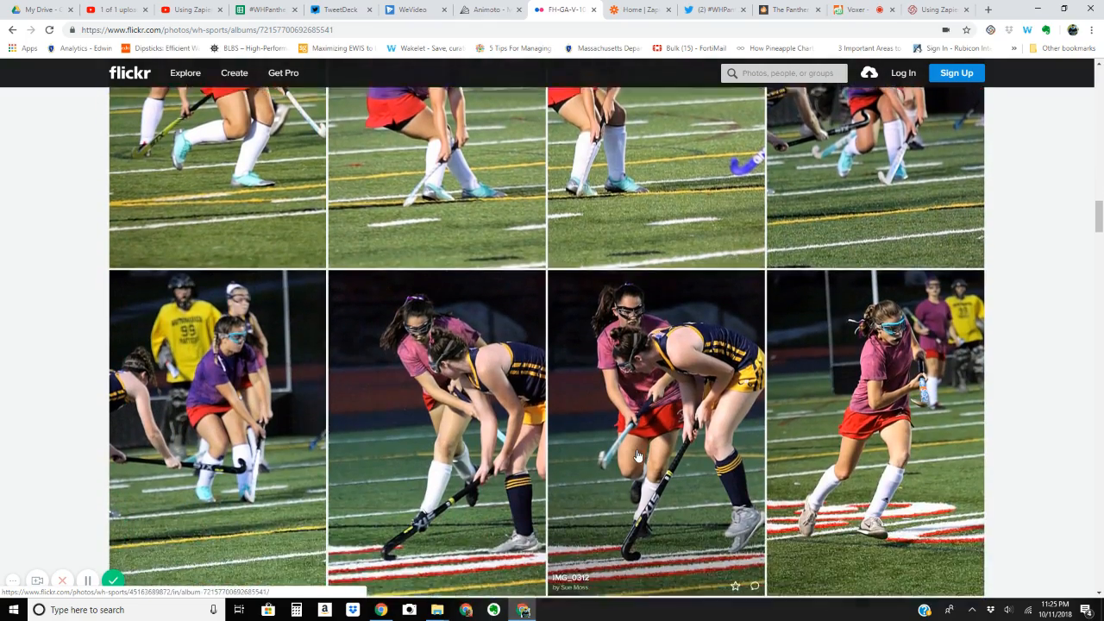
pyautogui.scroll(-2, 637, 455)
pyautogui.scroll(-2, 637, 455)
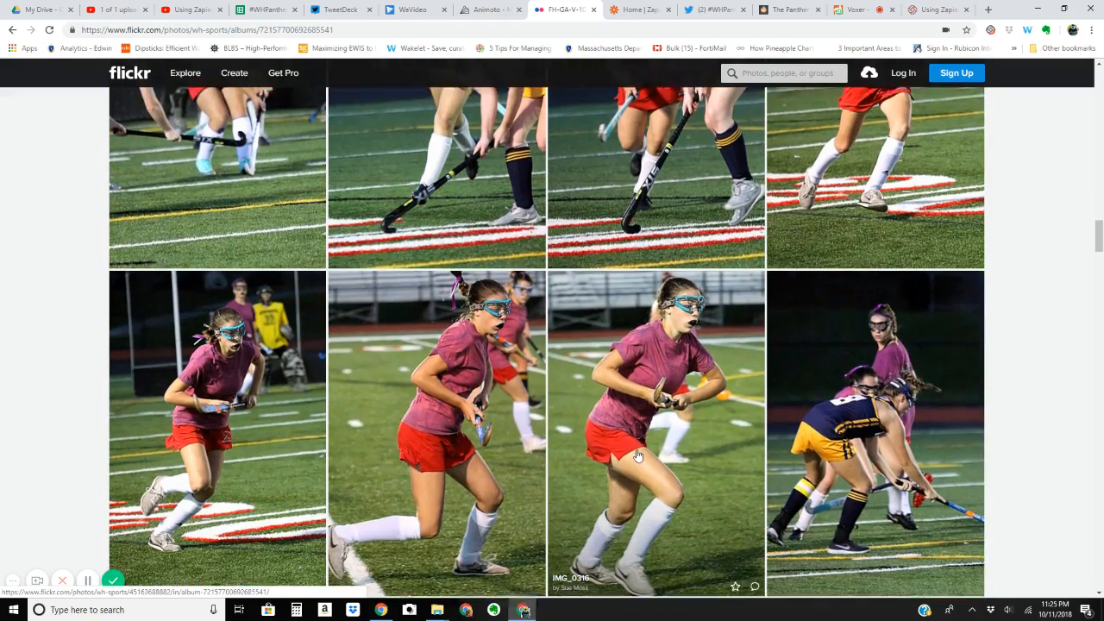
pyautogui.scroll(-3, 636, 456)
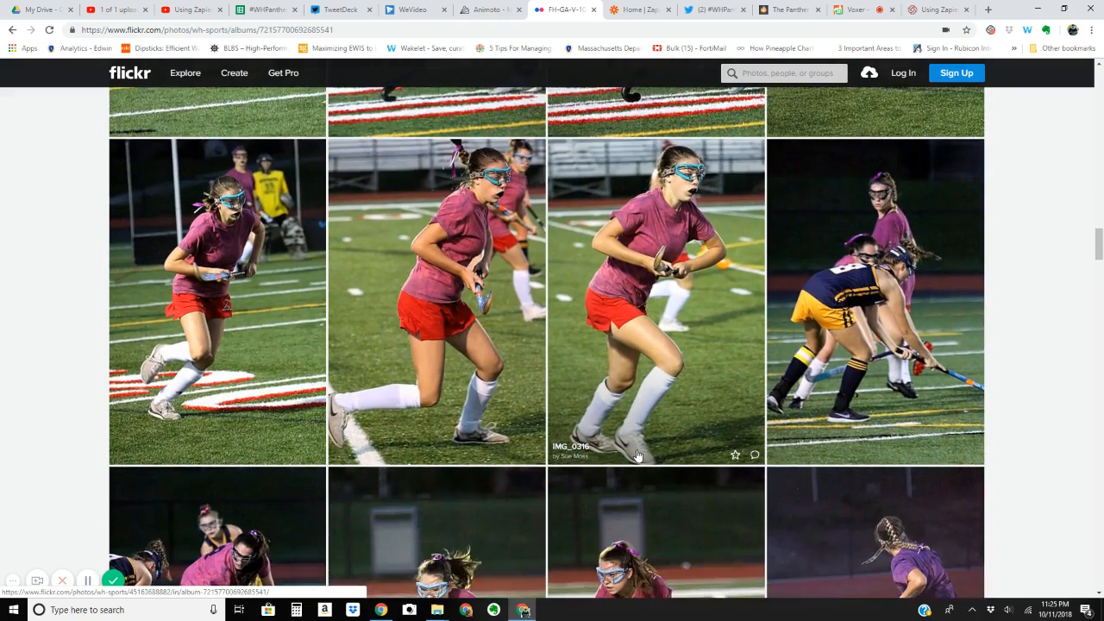
pyautogui.scroll(-2, 636, 455)
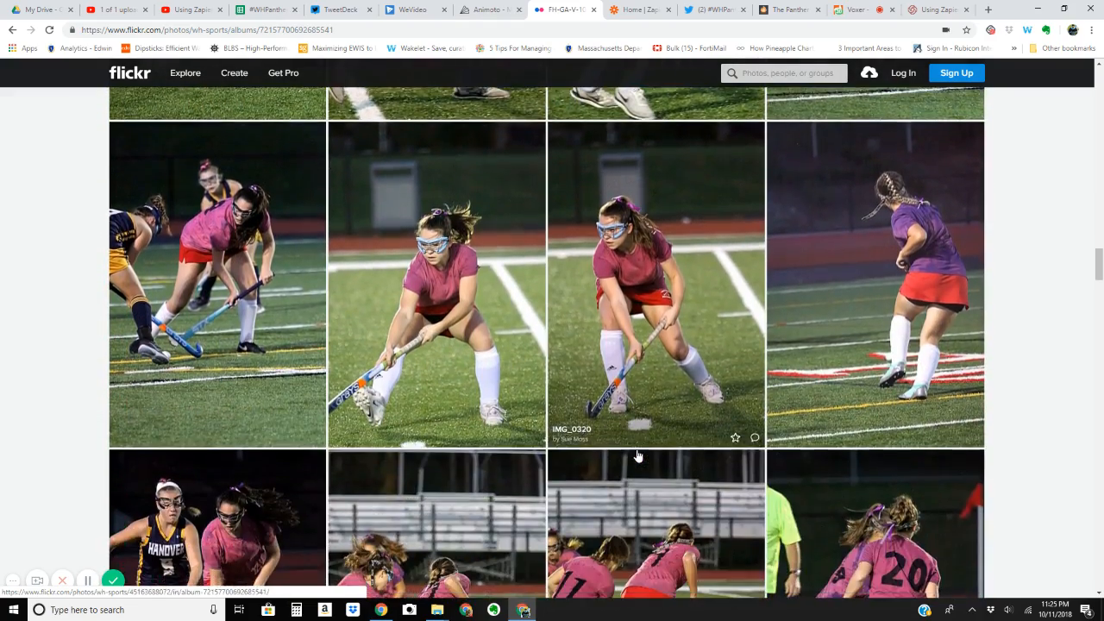
pyautogui.scroll(-1, 636, 455)
pyautogui.scroll(-3, 636, 455)
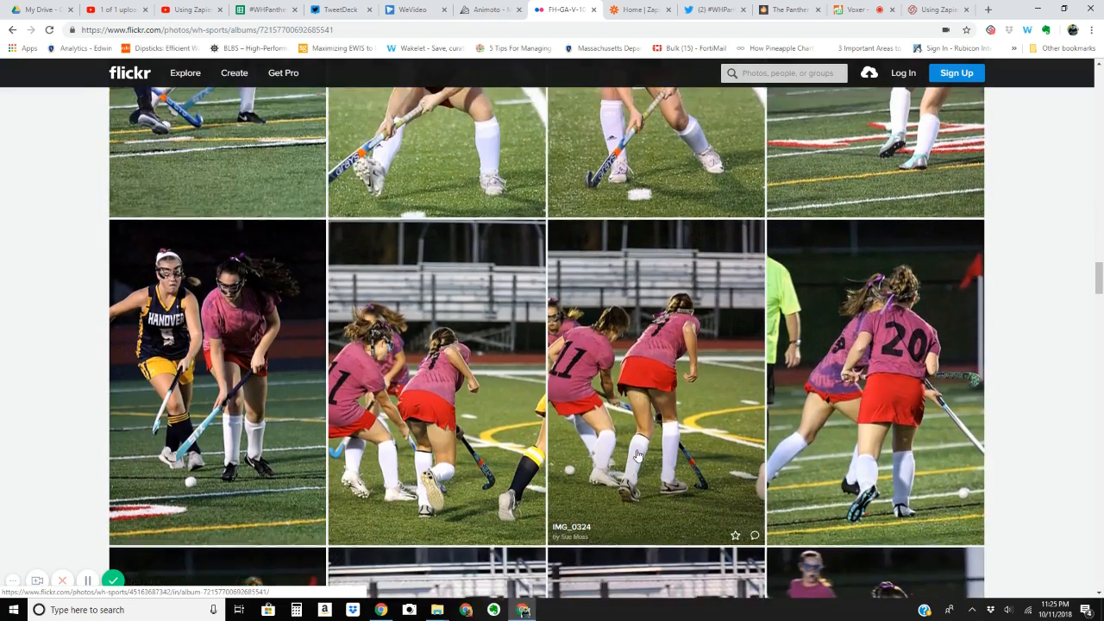
pyautogui.scroll(-4, 636, 455)
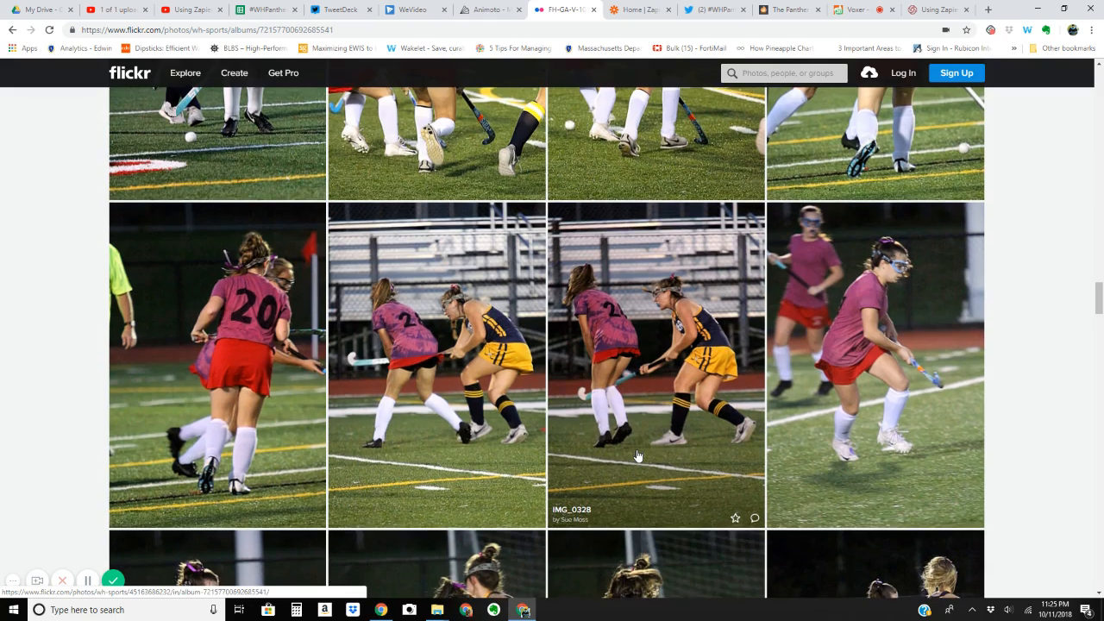
pyautogui.scroll(-1, 638, 455)
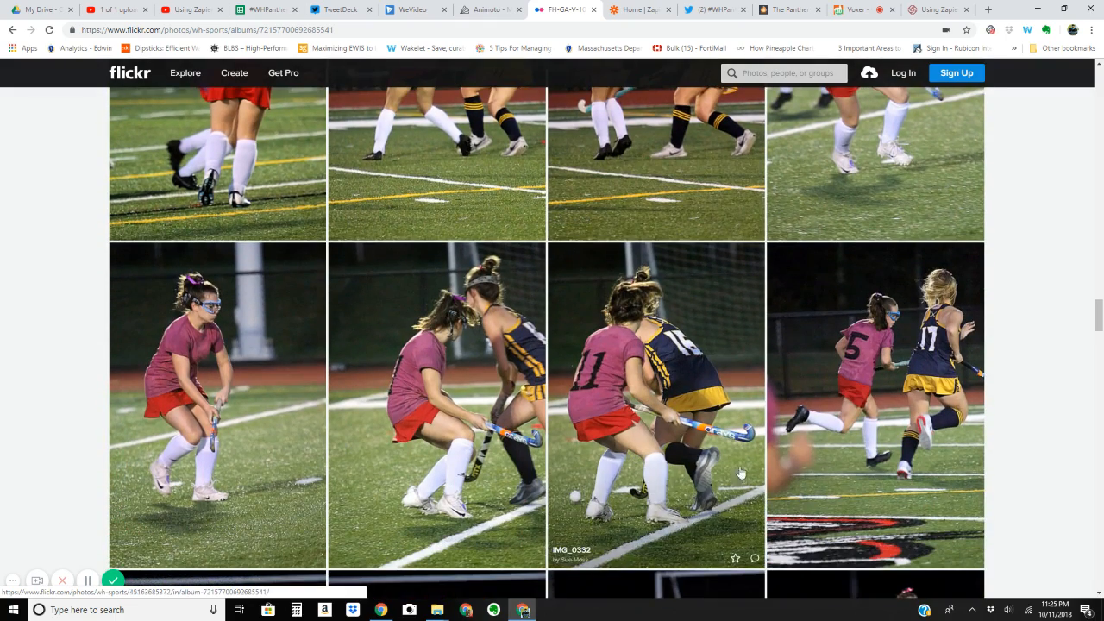
# Step: View the album's IMG_0285 photo on its own page, and close the Flickr page
pyautogui.moveTo(1100, 323); pyautogui.dragTo(1099, 83)
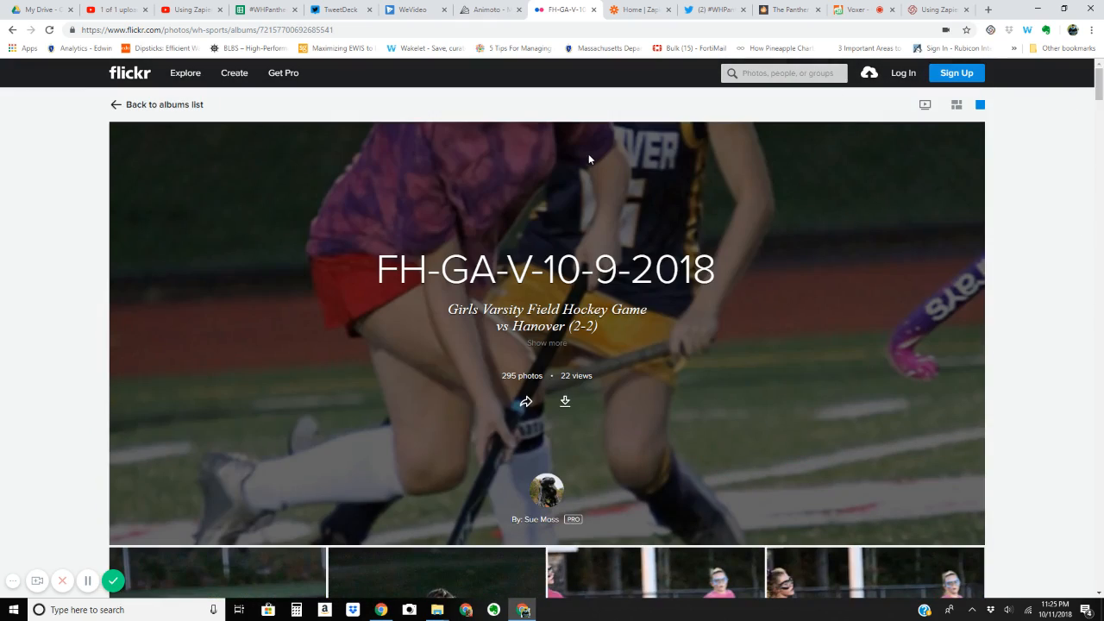
pyautogui.click(655, 571)
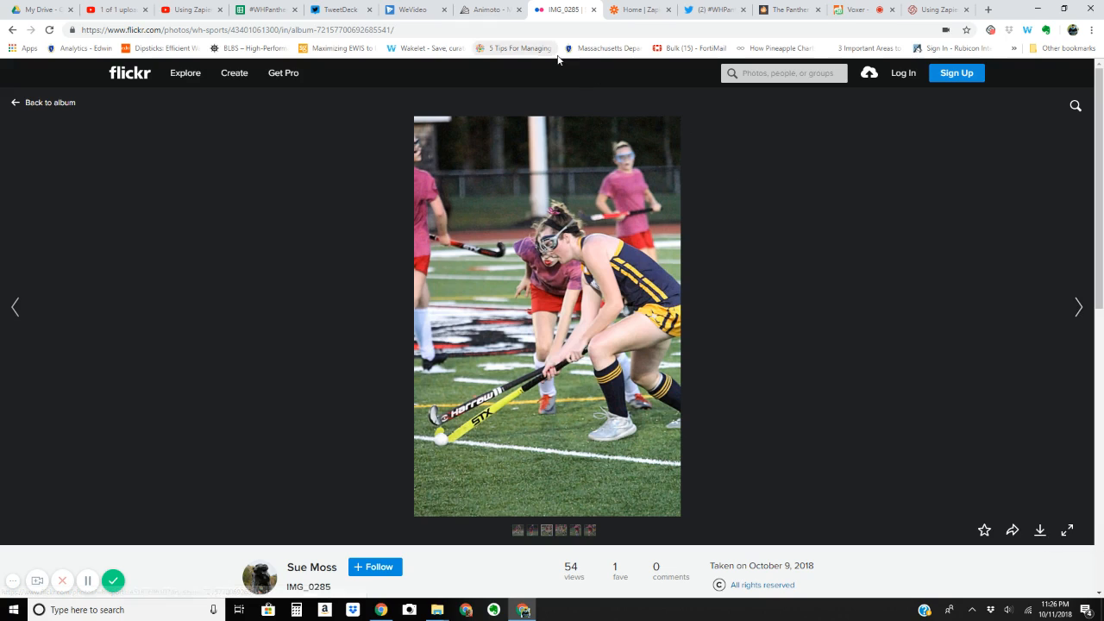
pyautogui.click(594, 10)
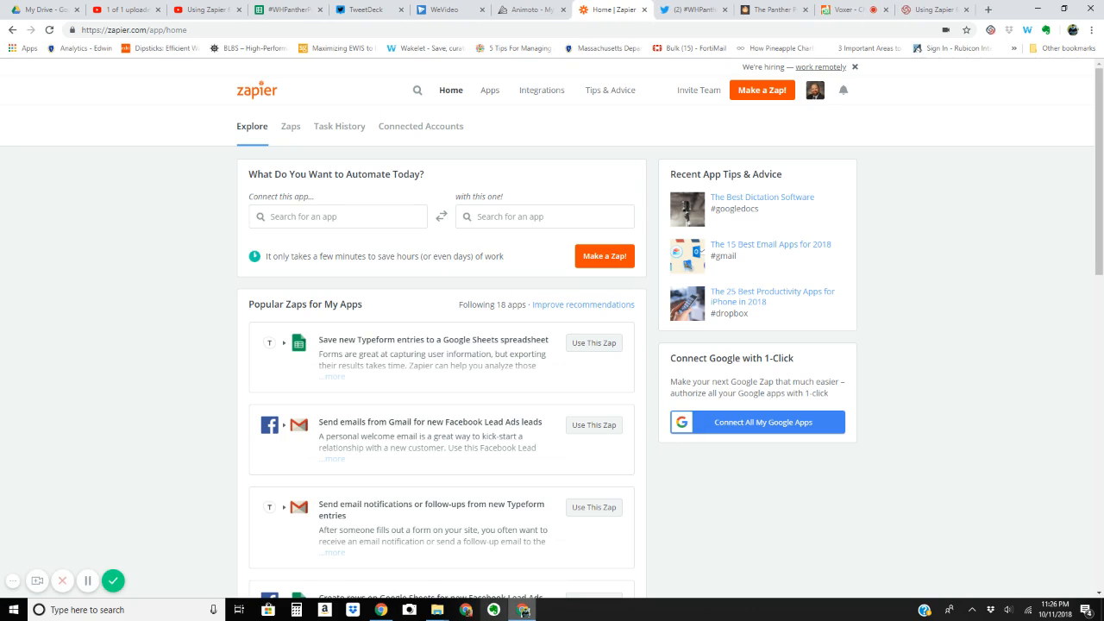
# Step: Switch to the Dropbox pics folder in File Explorer and view the contents of the sports shorts 10.5.18 folder
pyautogui.moveTo(433, 614)
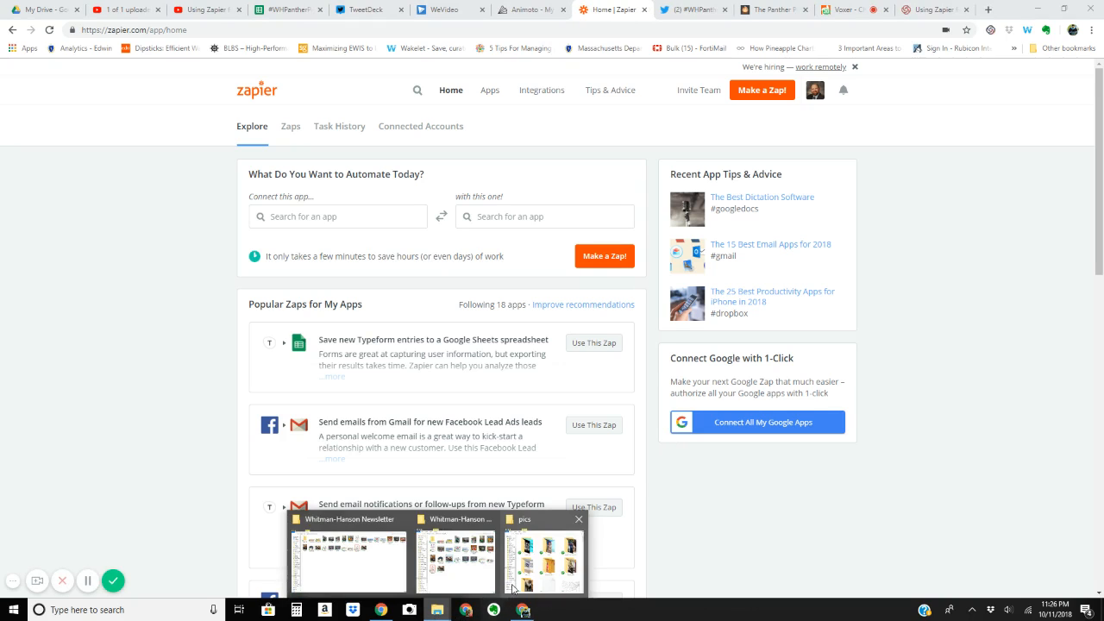
pyautogui.click(537, 569)
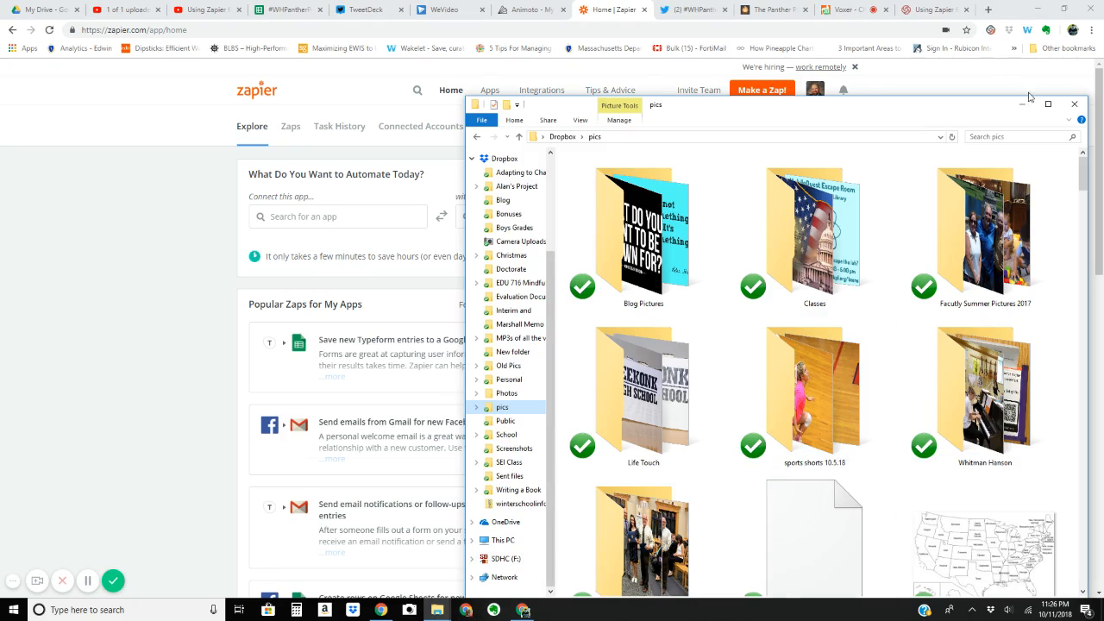
pyautogui.click(1048, 103)
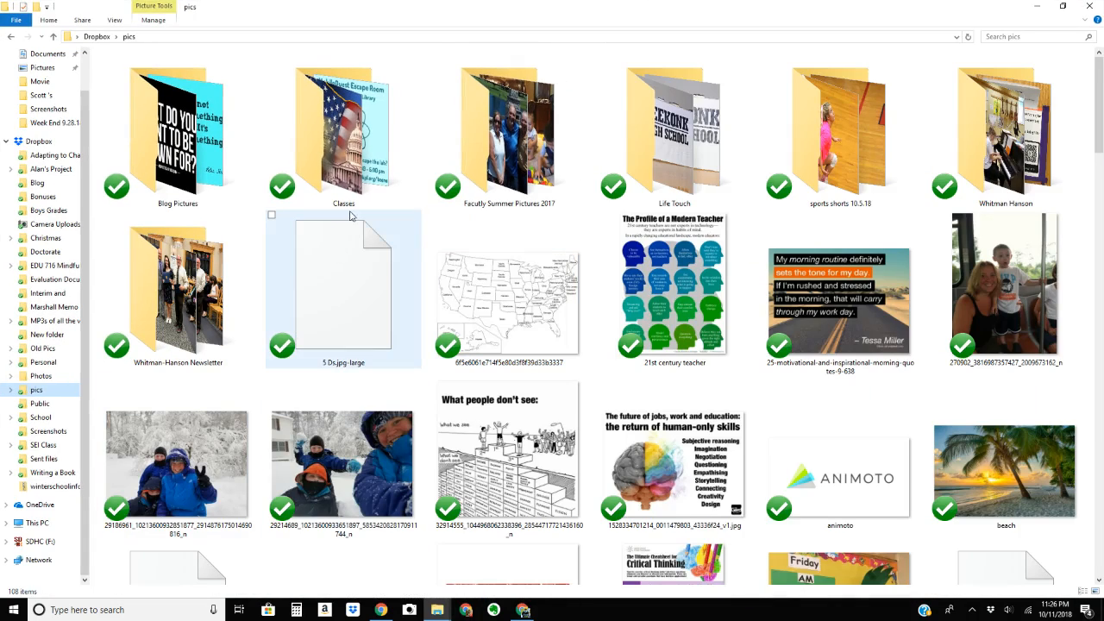
pyautogui.click(827, 138)
pyautogui.doubleClick(827, 138)
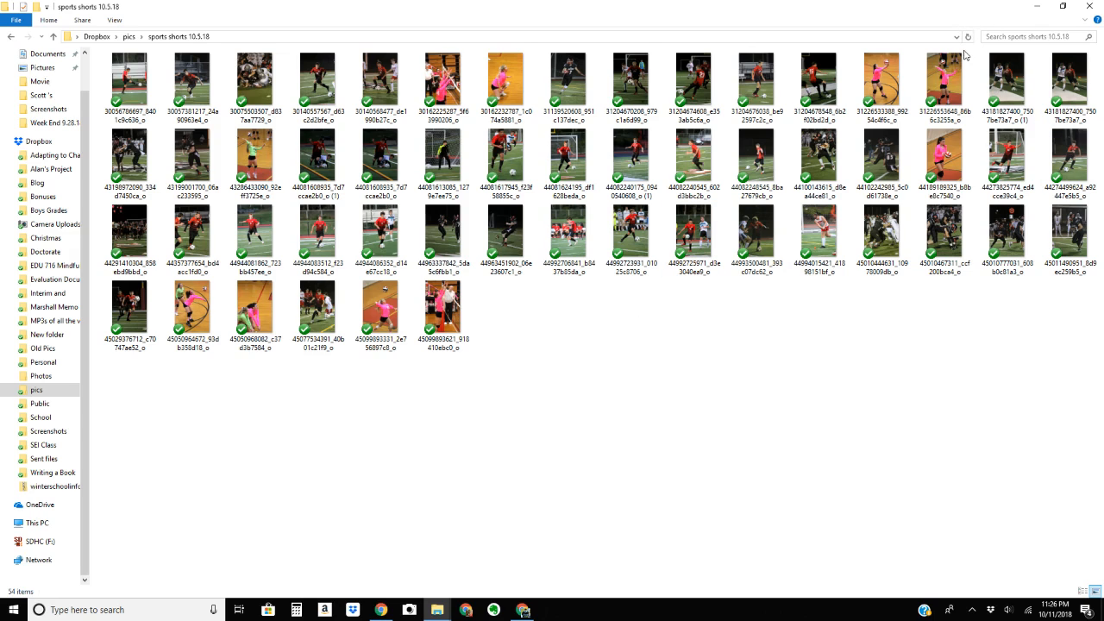
pyautogui.click(1062, 6)
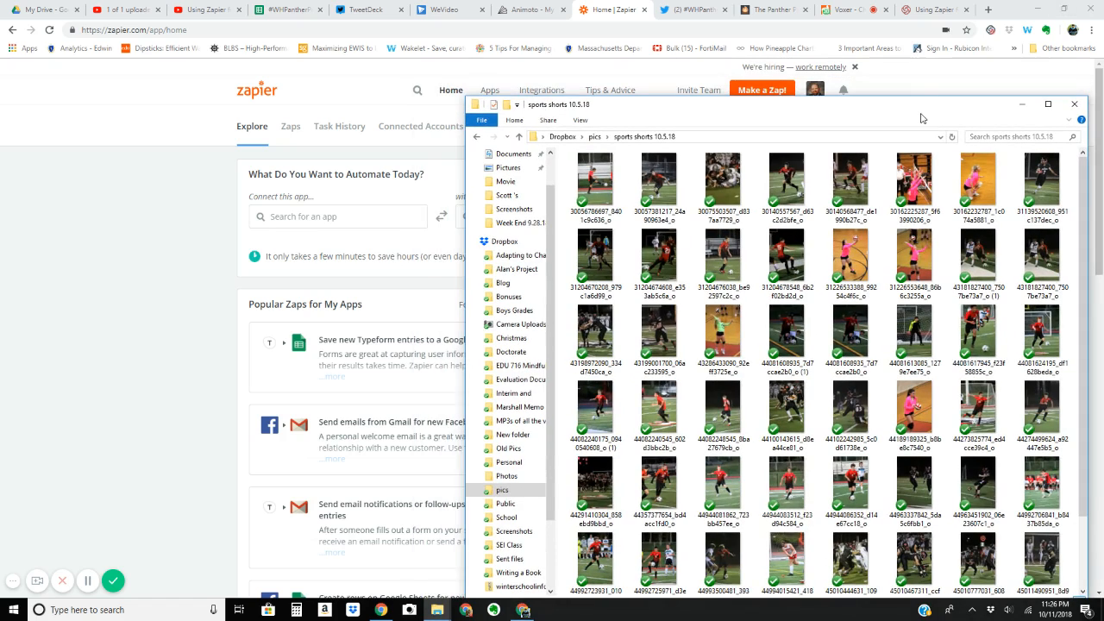
# Step: Switch back to Animoto and start creating a new Animoto Memories video
pyautogui.click(535, 13)
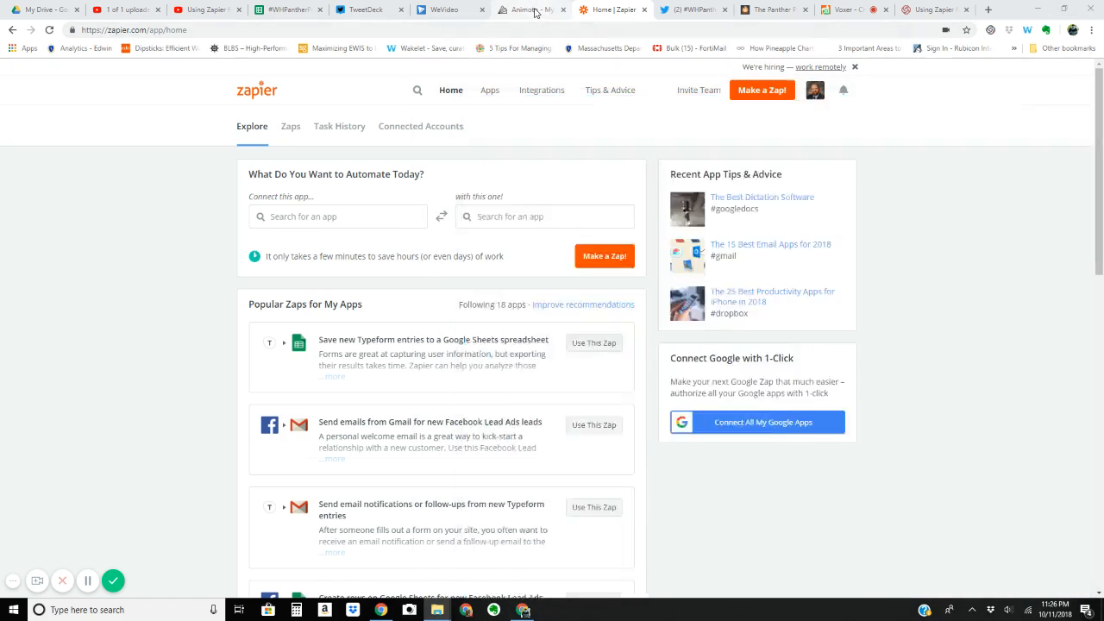
pyautogui.click(536, 13)
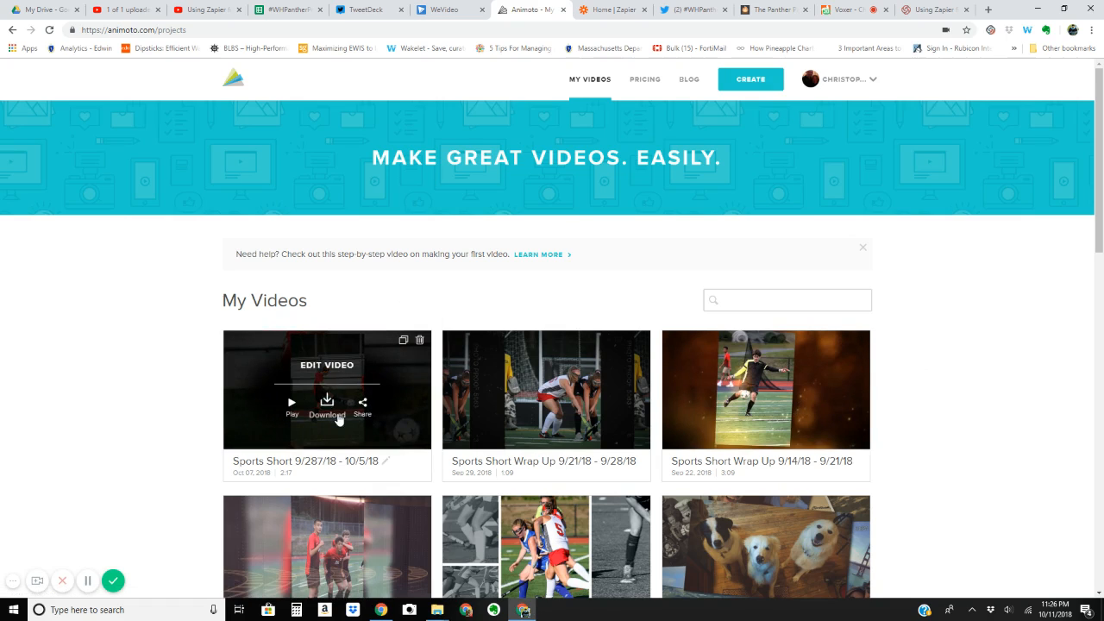
pyautogui.click(745, 82)
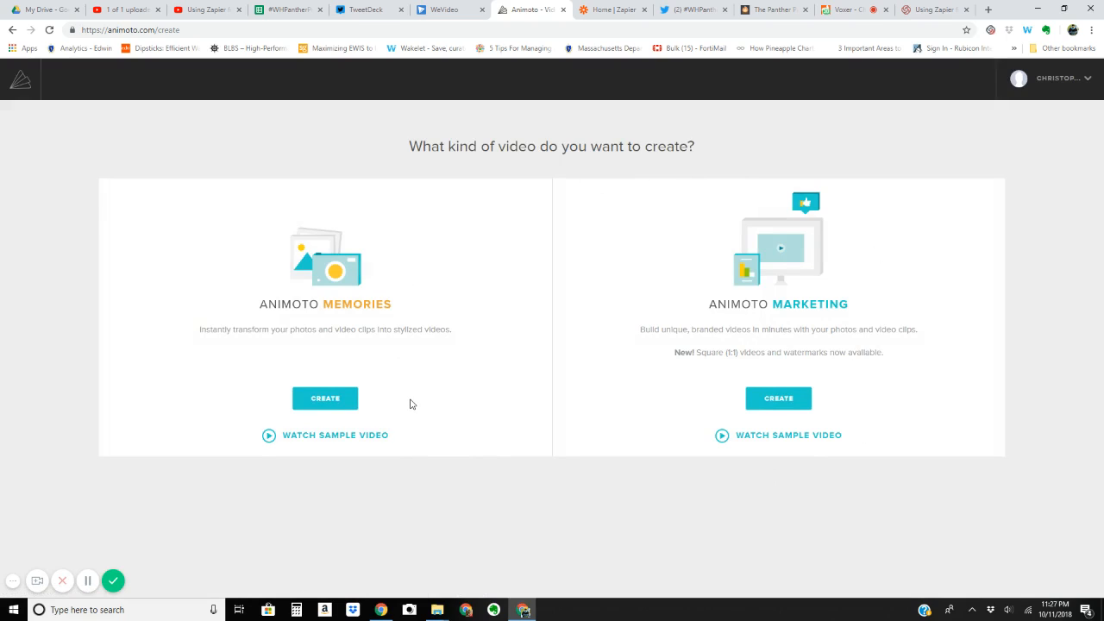
pyautogui.click(338, 405)
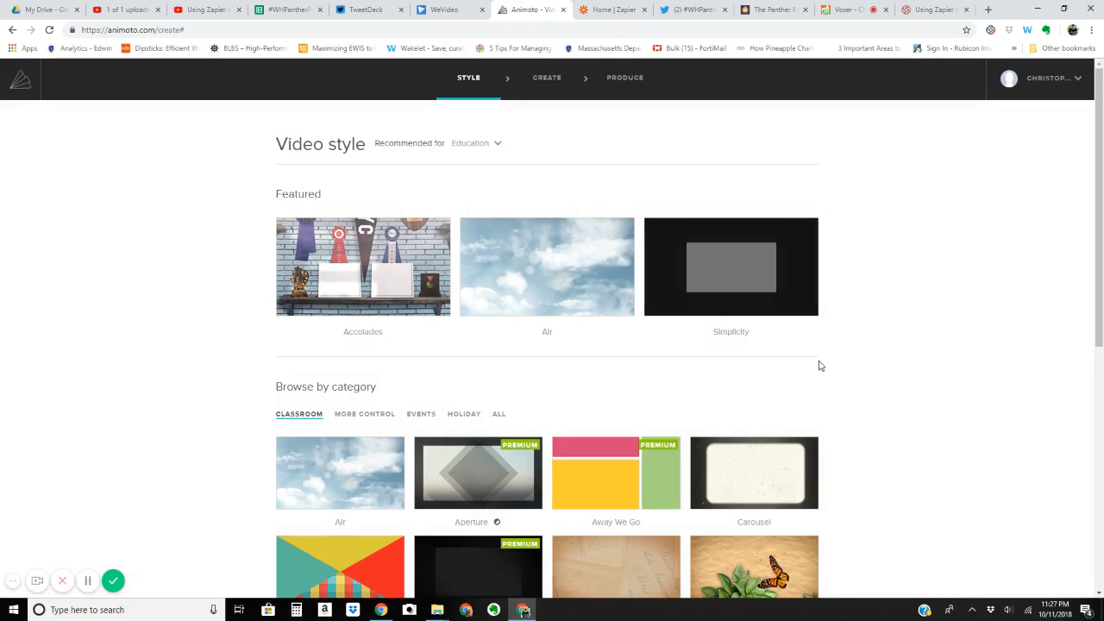
# Step: Show all video styles instead of only the classroom ones and browse them for one that suits a sports video
pyautogui.click(493, 145)
pyautogui.scroll(-2, 903, 328)
pyautogui.scroll(-1, 903, 327)
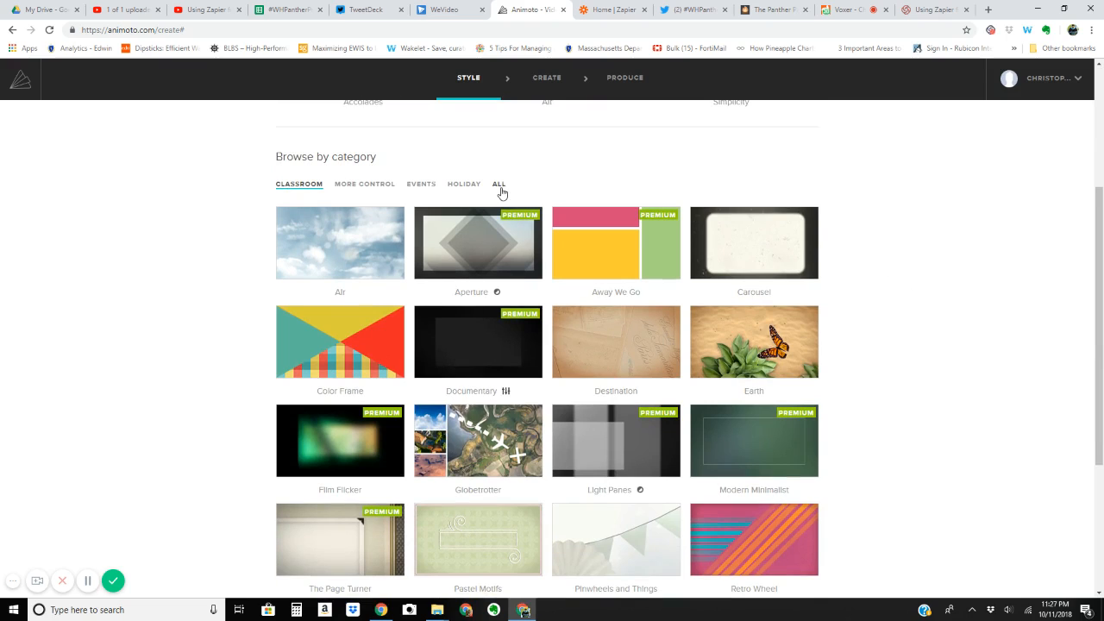
pyautogui.click(499, 186)
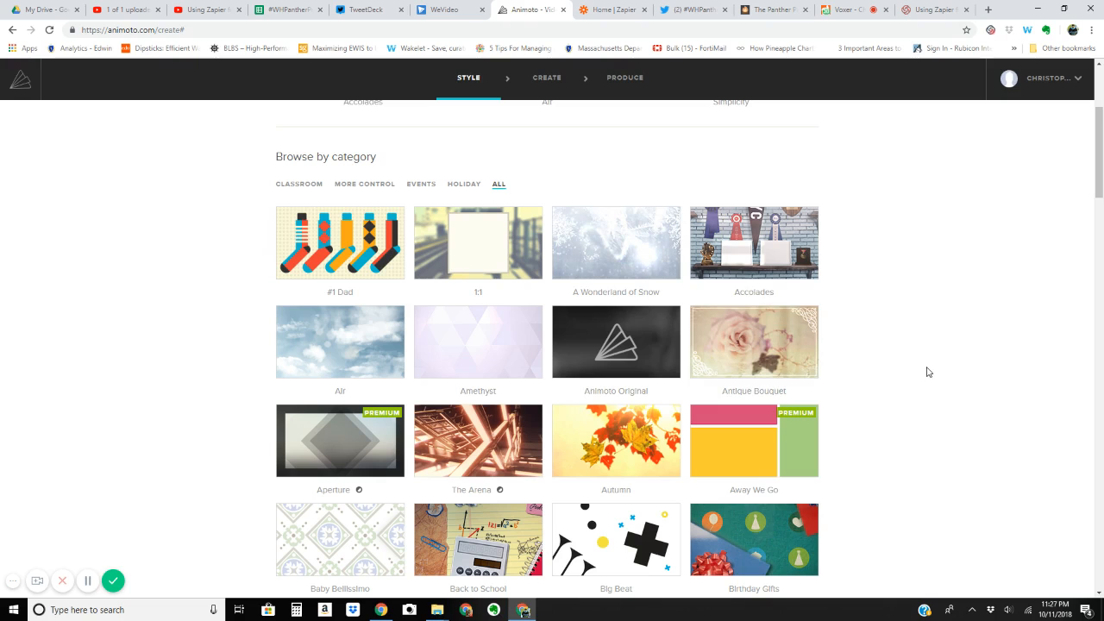
pyautogui.scroll(-1, 927, 372)
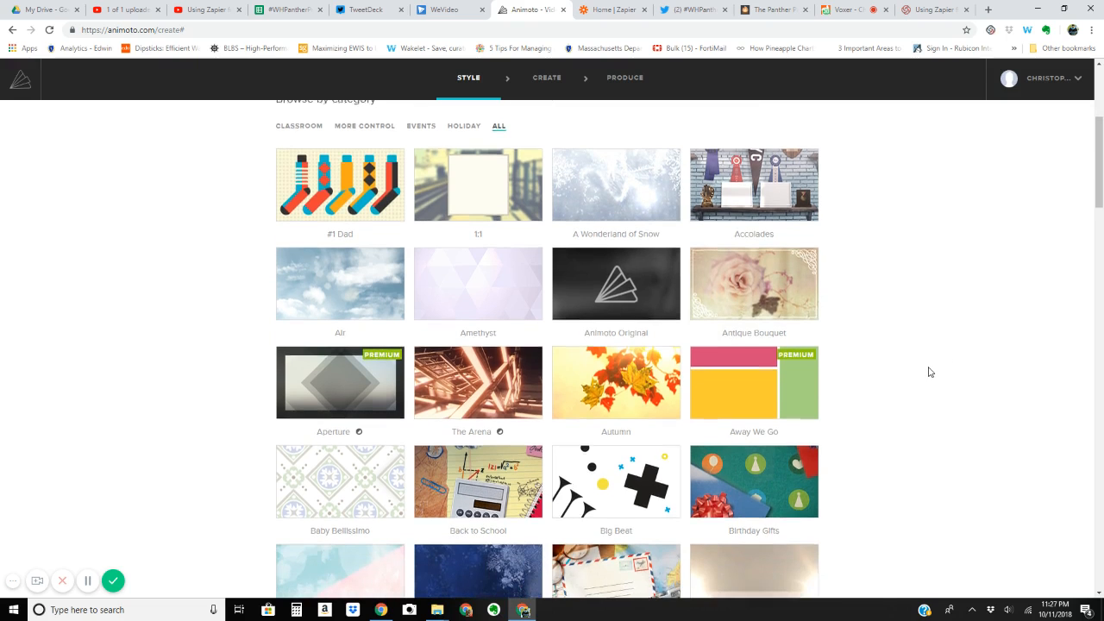
pyautogui.scroll(-4, 927, 372)
pyautogui.scroll(-1, 929, 372)
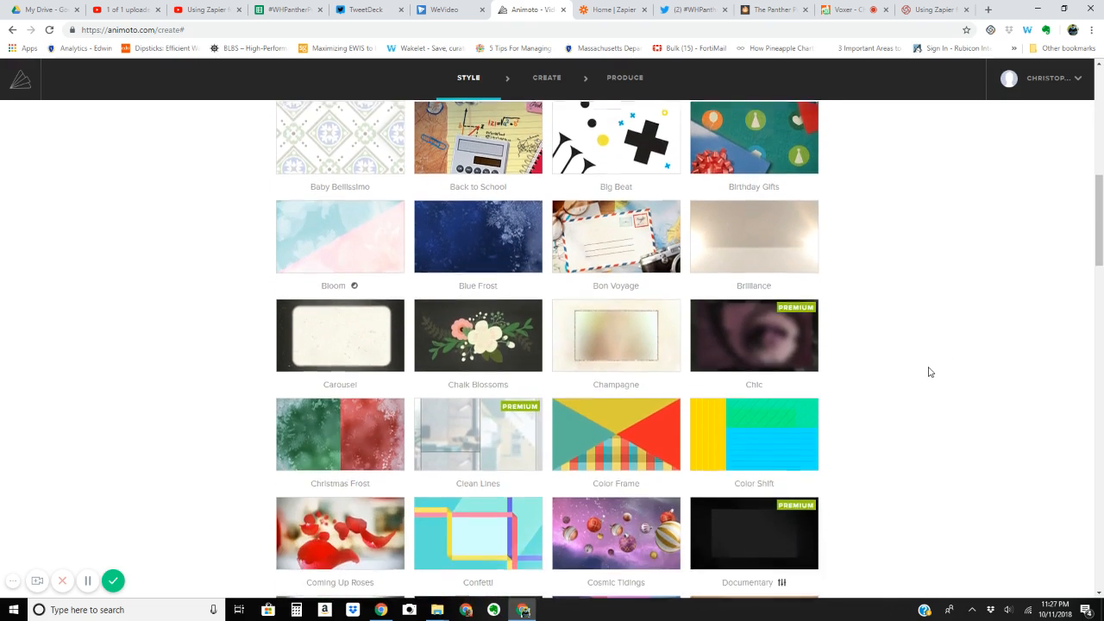
pyautogui.scroll(-2, 929, 371)
pyautogui.scroll(-3, 929, 371)
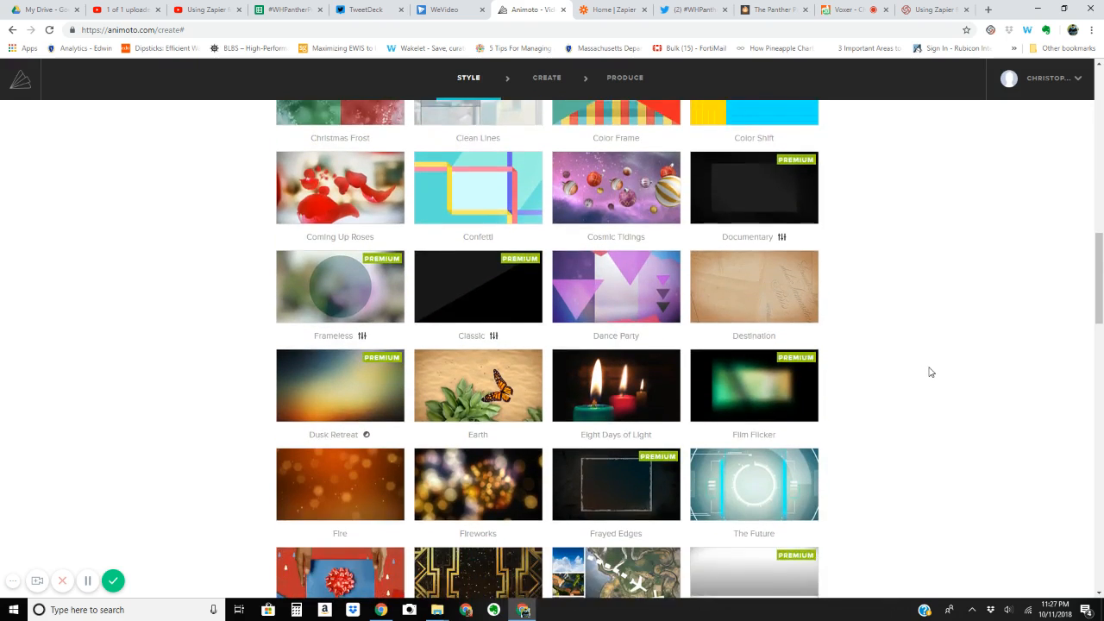
pyautogui.scroll(-1, 929, 371)
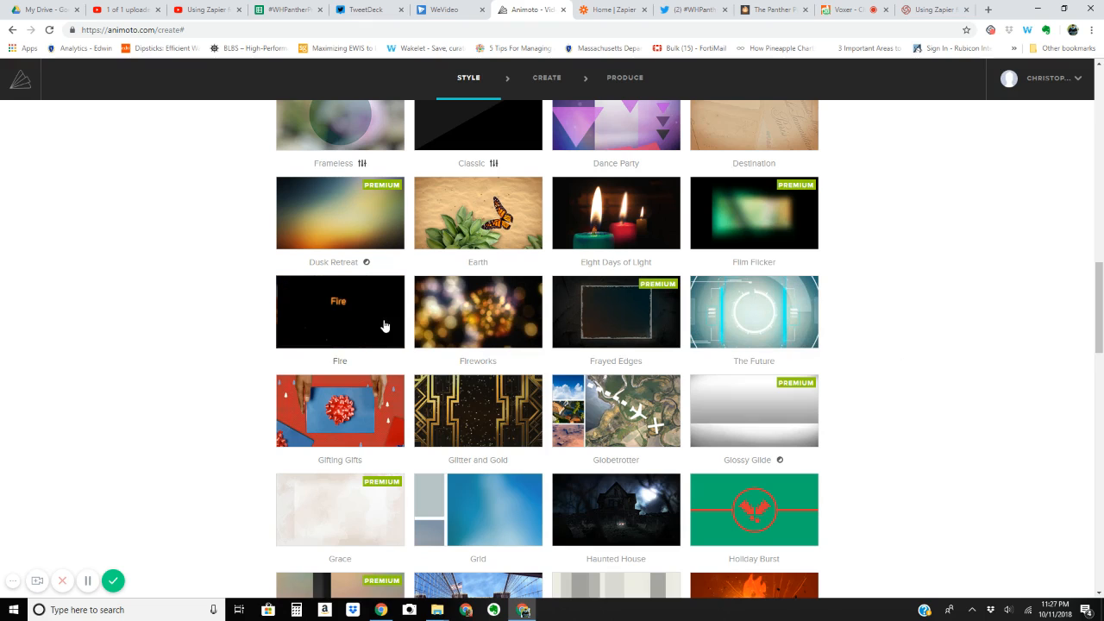
pyautogui.scroll(-1, 384, 326)
pyautogui.scroll(1, 384, 325)
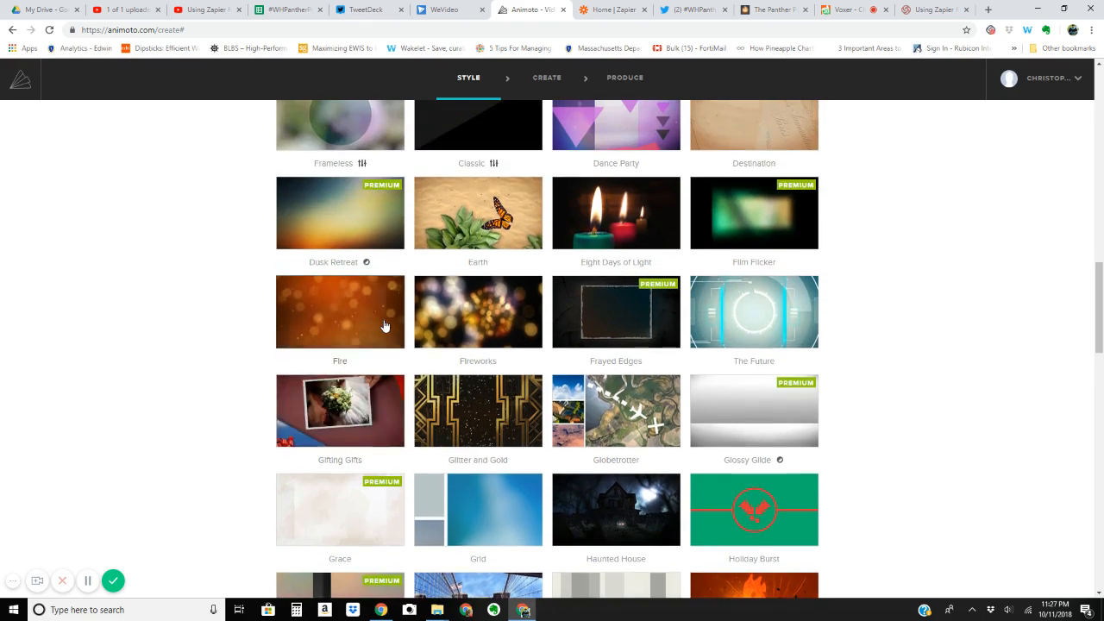
# Step: Preview the Dusk Retreat style's sample clip and create the video with that style in black
pyautogui.moveTo(367, 233)
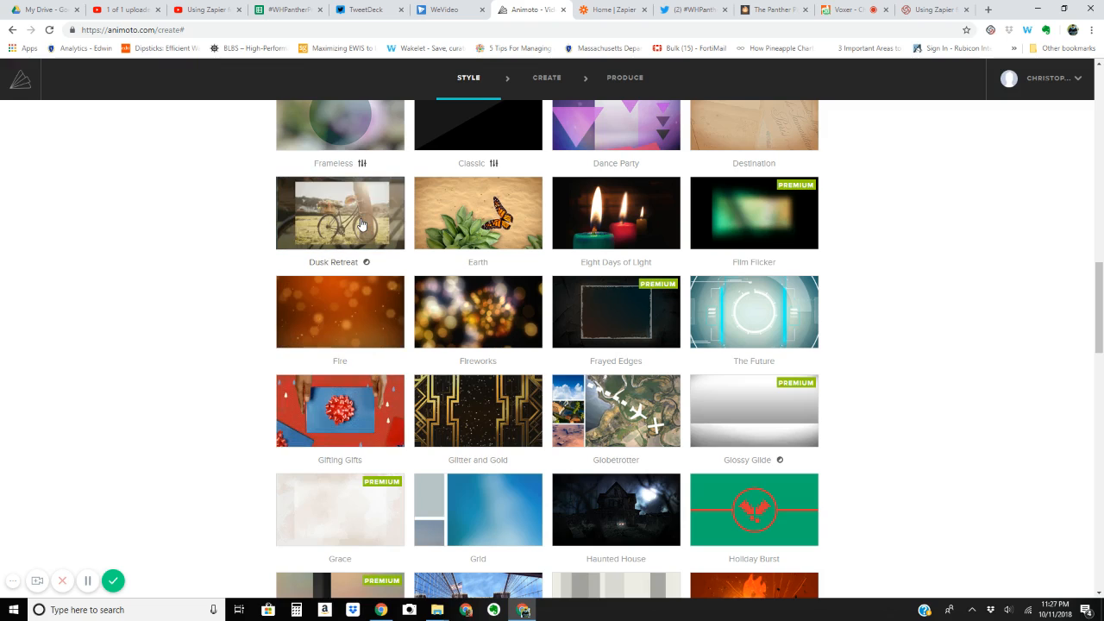
pyautogui.click(362, 225)
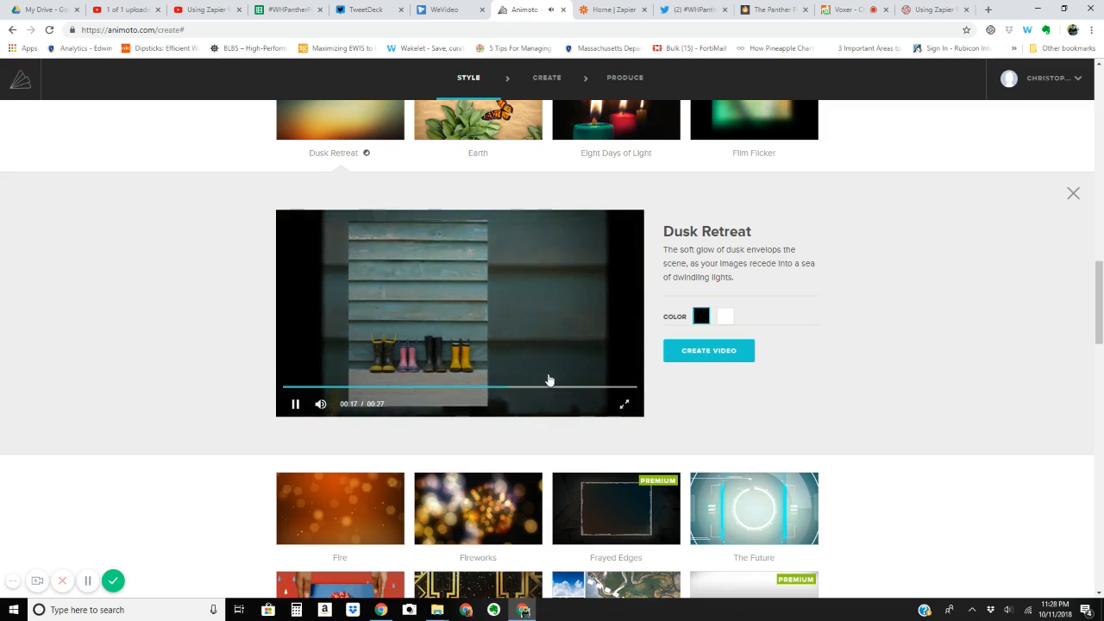
pyautogui.click(495, 353)
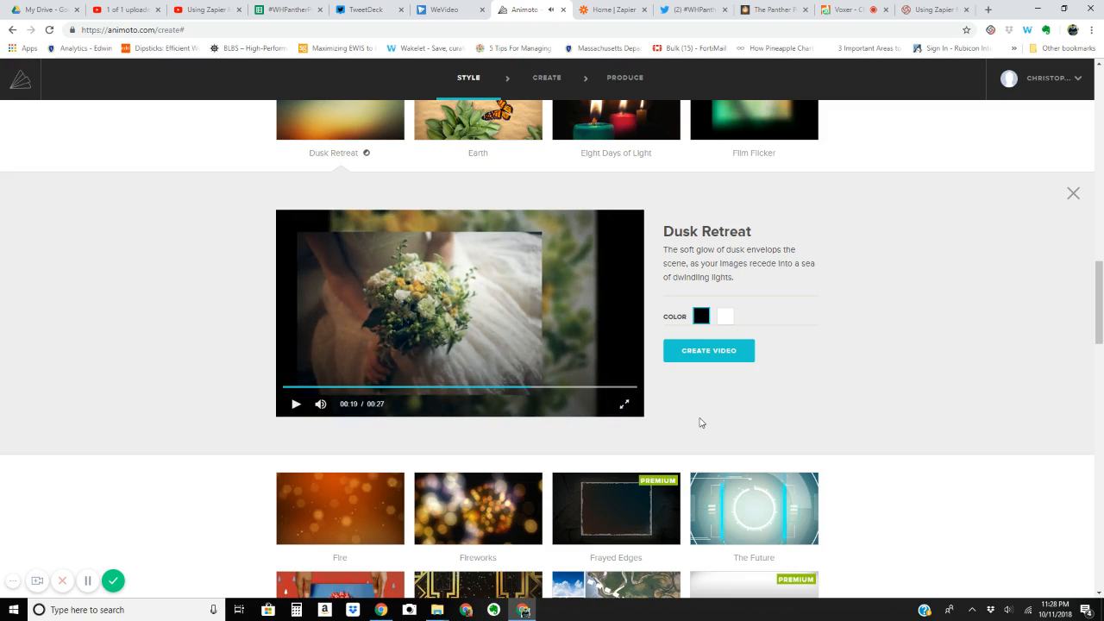
pyautogui.scroll(-1, 701, 422)
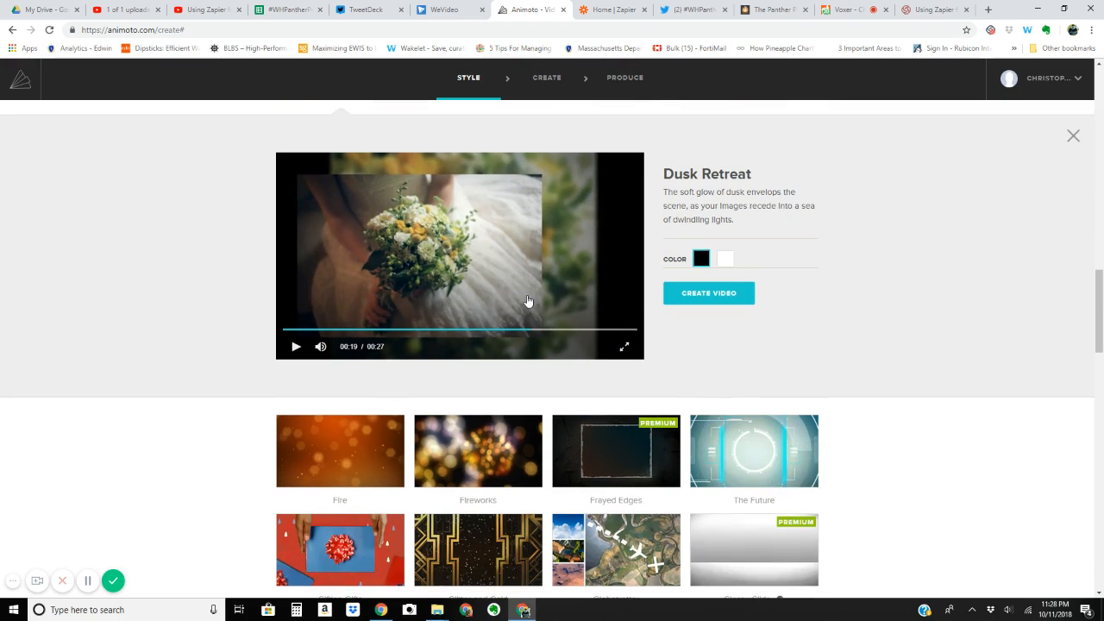
pyautogui.click(695, 295)
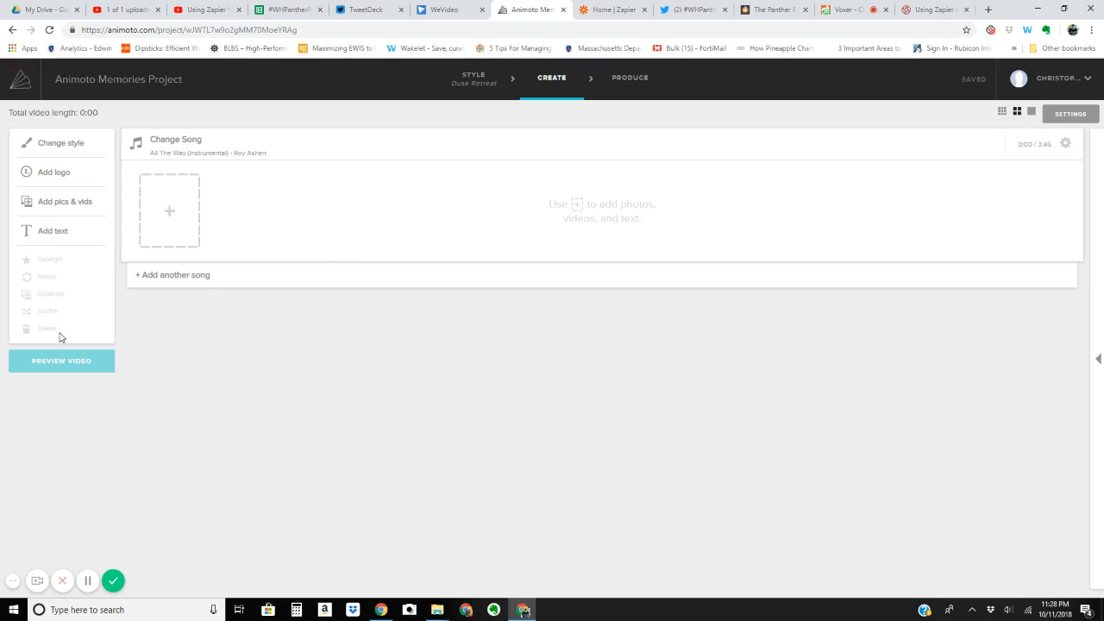
pyautogui.click(170, 215)
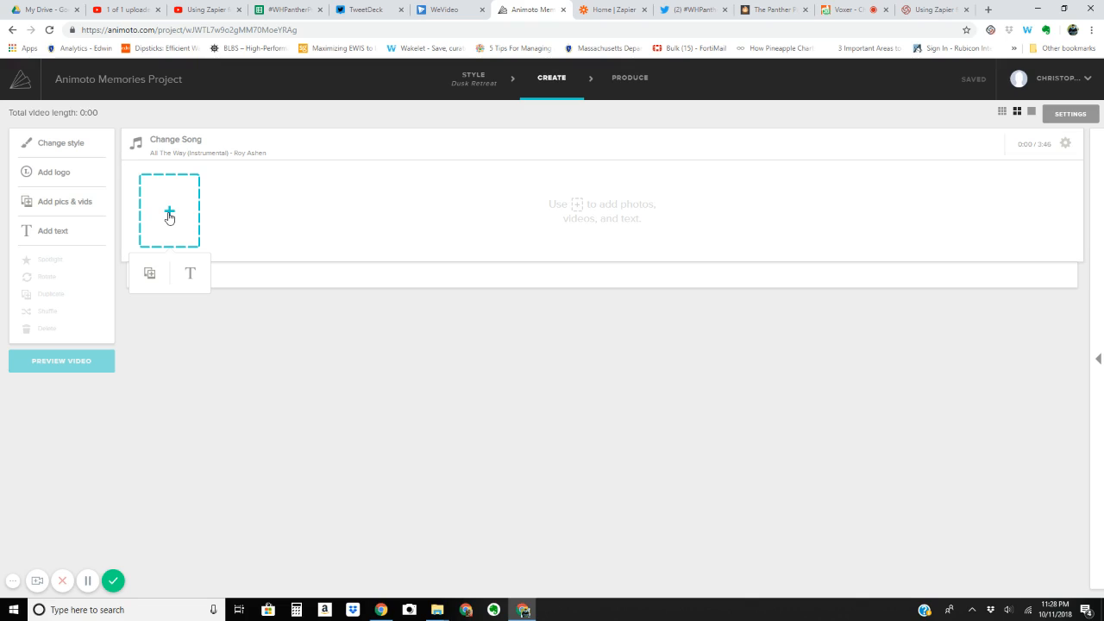
pyautogui.click(144, 278)
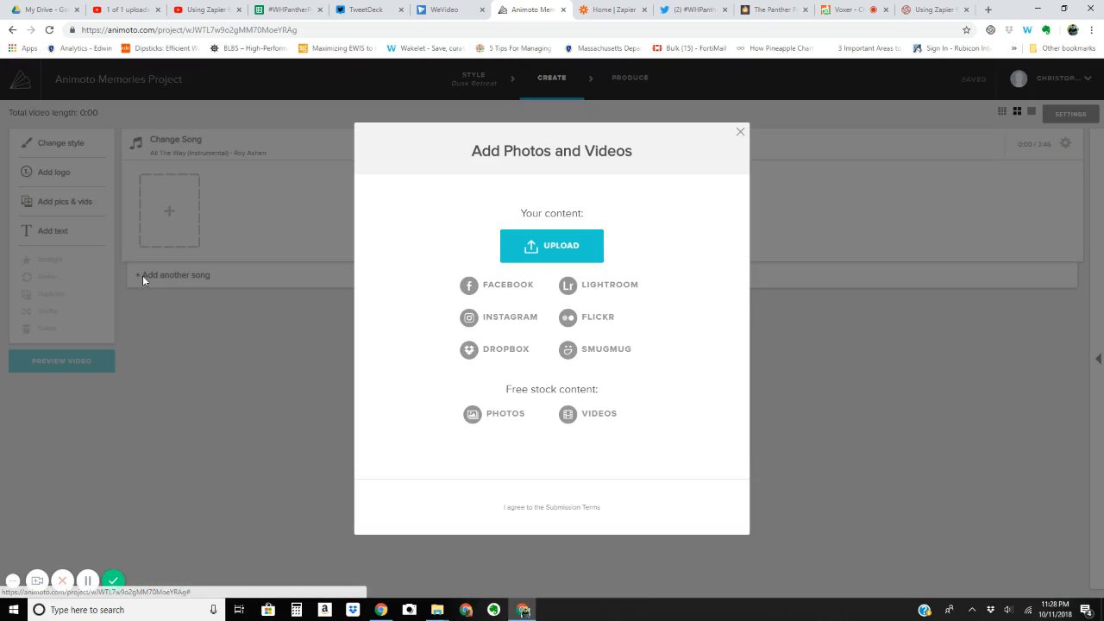
pyautogui.click(346, 344)
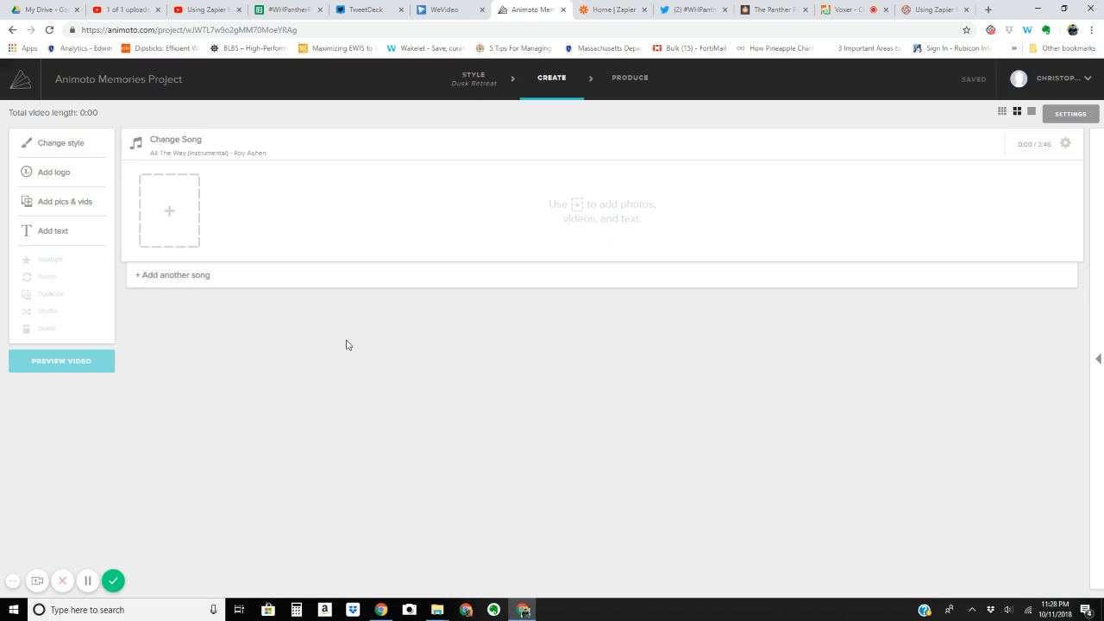
# Step: Upload all photos from the Dropbox pics folder sports shorts 10.5.18 into the project and check them on the storyboard
pyautogui.click(169, 234)
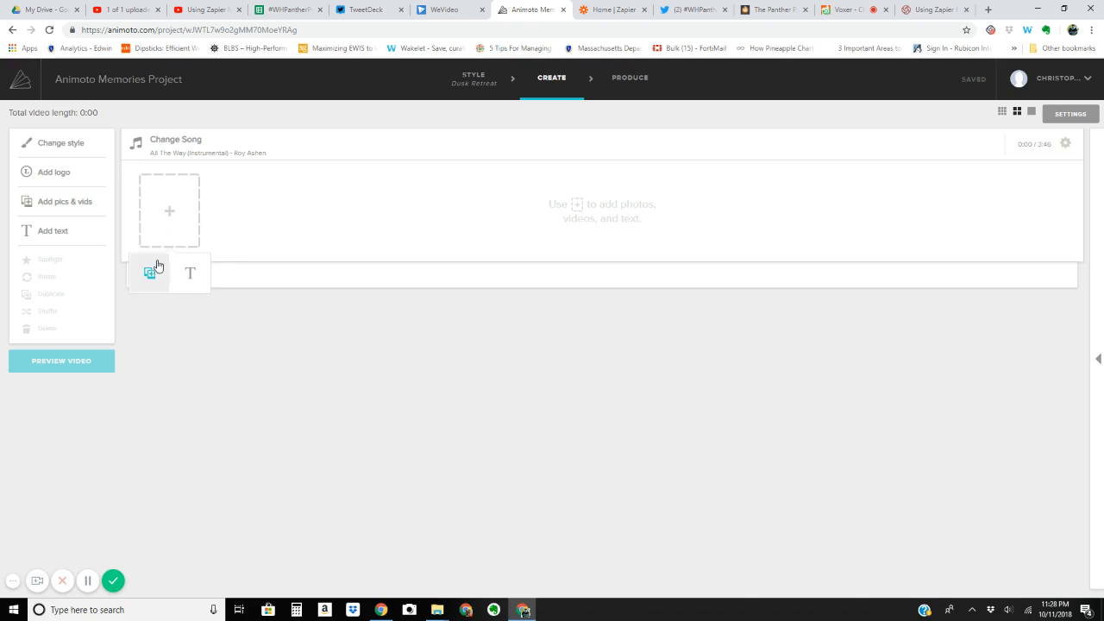
pyautogui.click(151, 273)
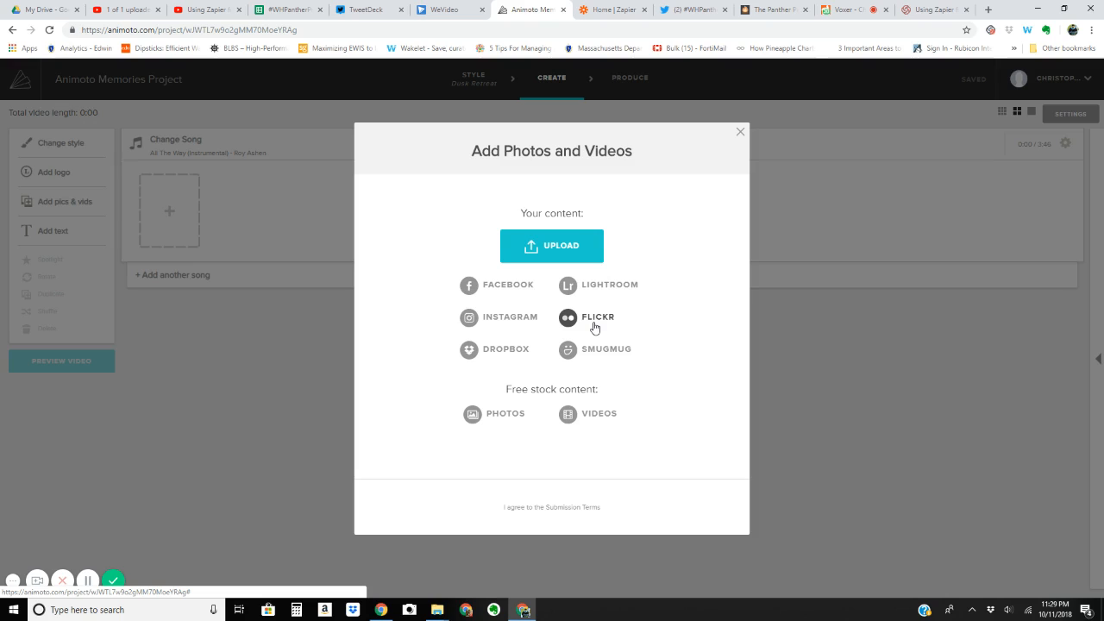
pyautogui.click(544, 248)
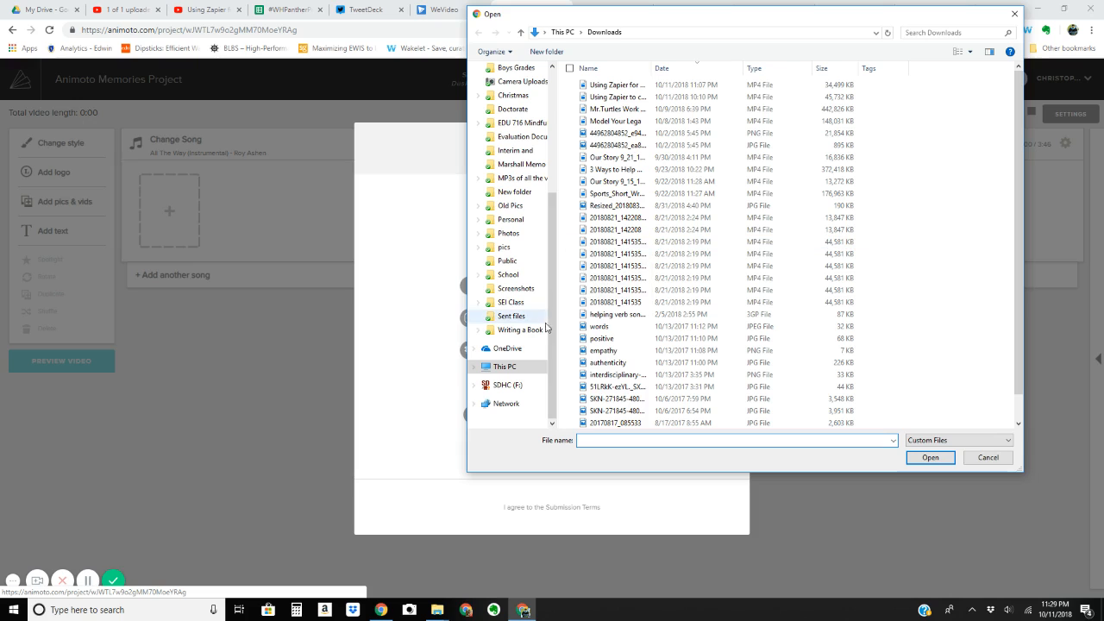
pyautogui.click(505, 248)
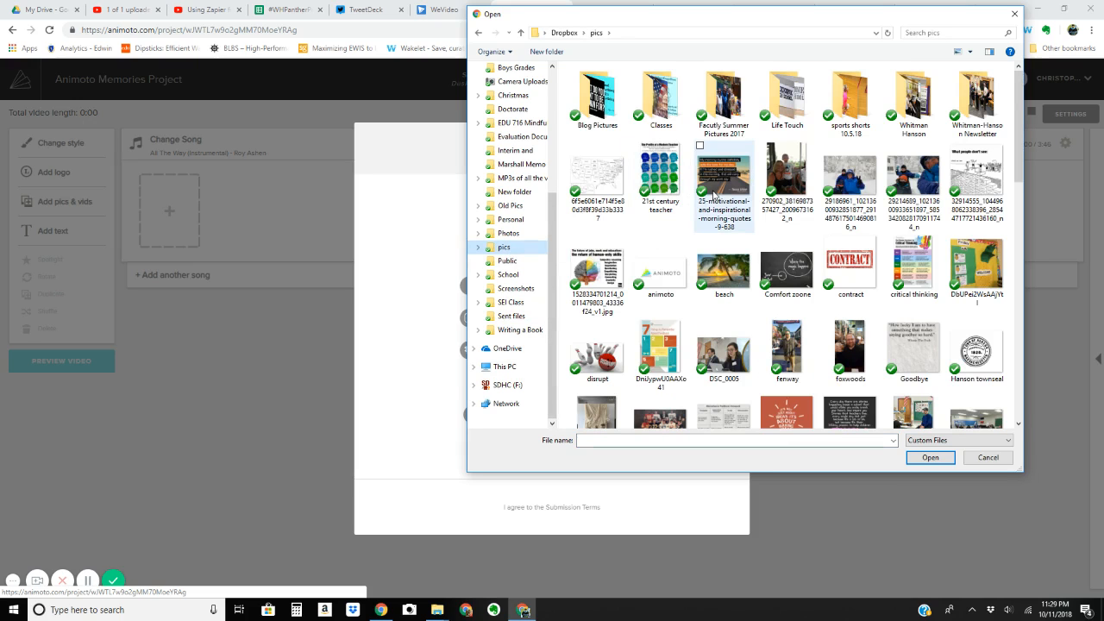
pyautogui.doubleClick(851, 102)
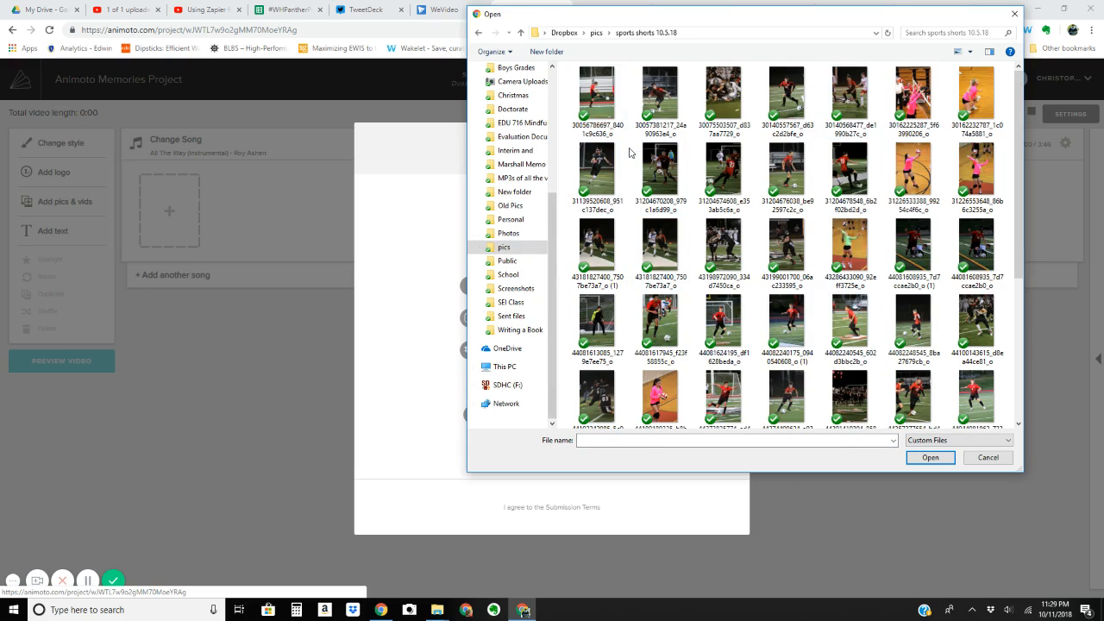
pyautogui.hotkey('ctrl', 'a')
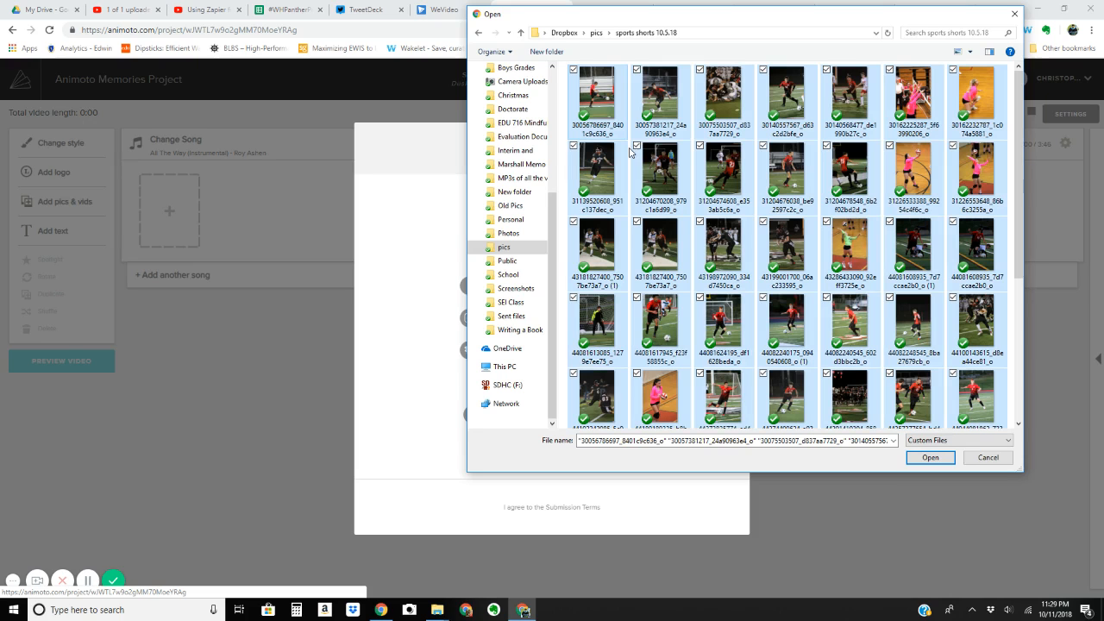
pyautogui.click(926, 459)
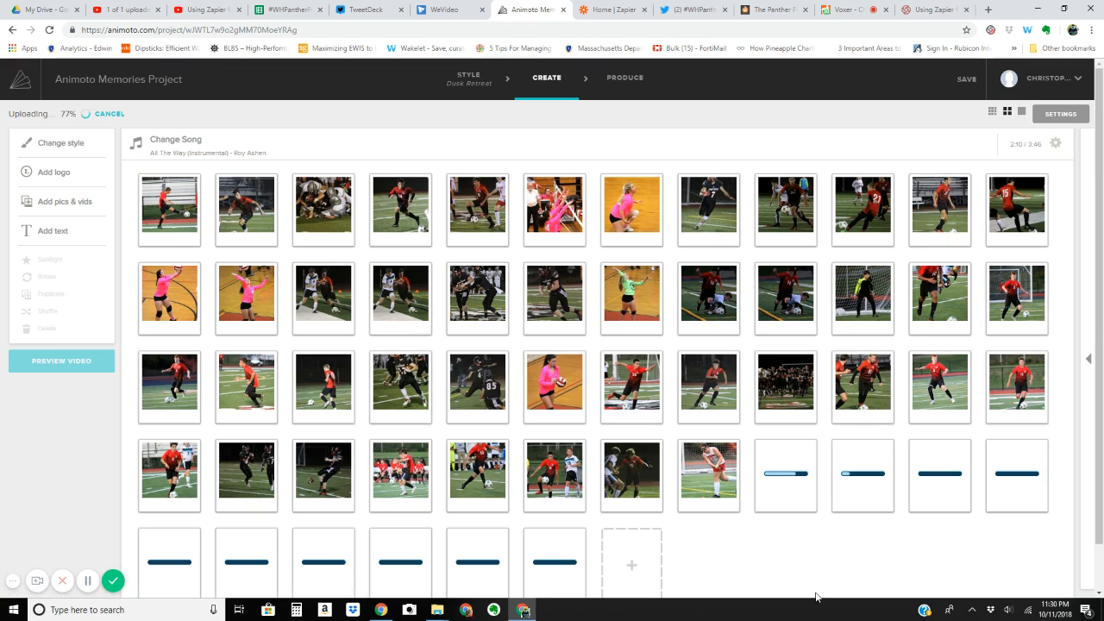
pyautogui.scroll(-1, 769, 573)
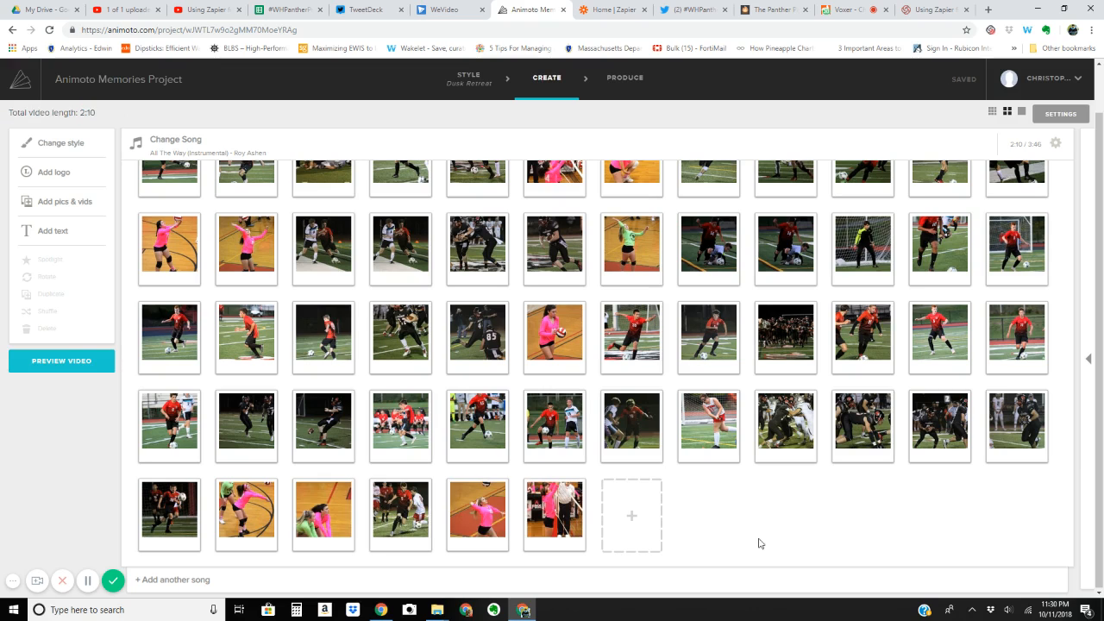
pyautogui.scroll(1, 722, 530)
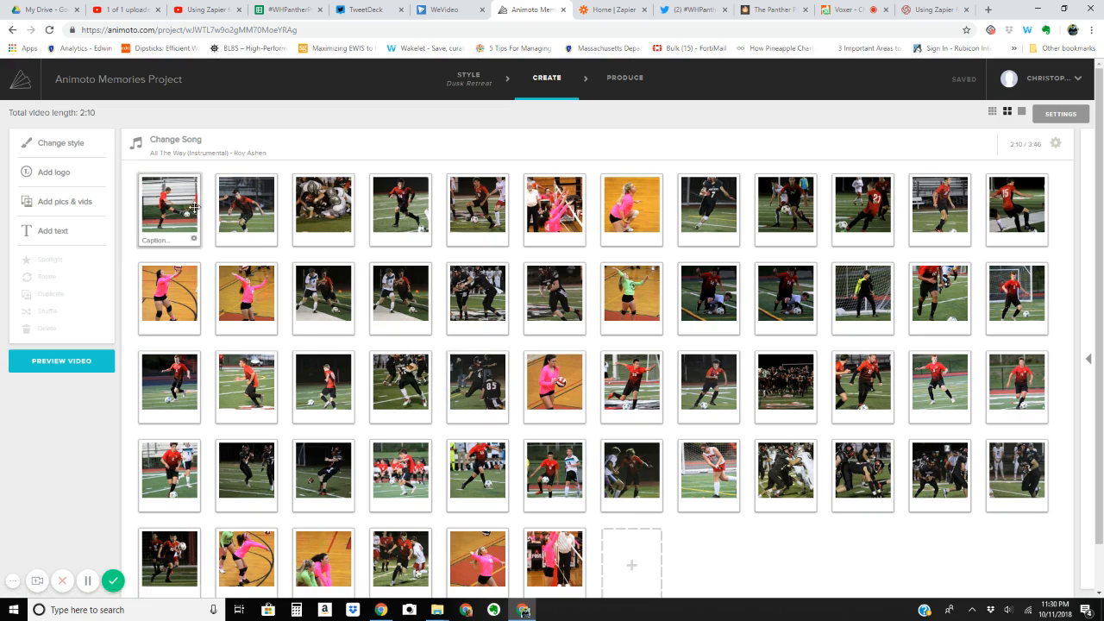
# Step: Change the video's song to the instrumental Don't Stop The Music from the favorite songs
pyautogui.click(173, 147)
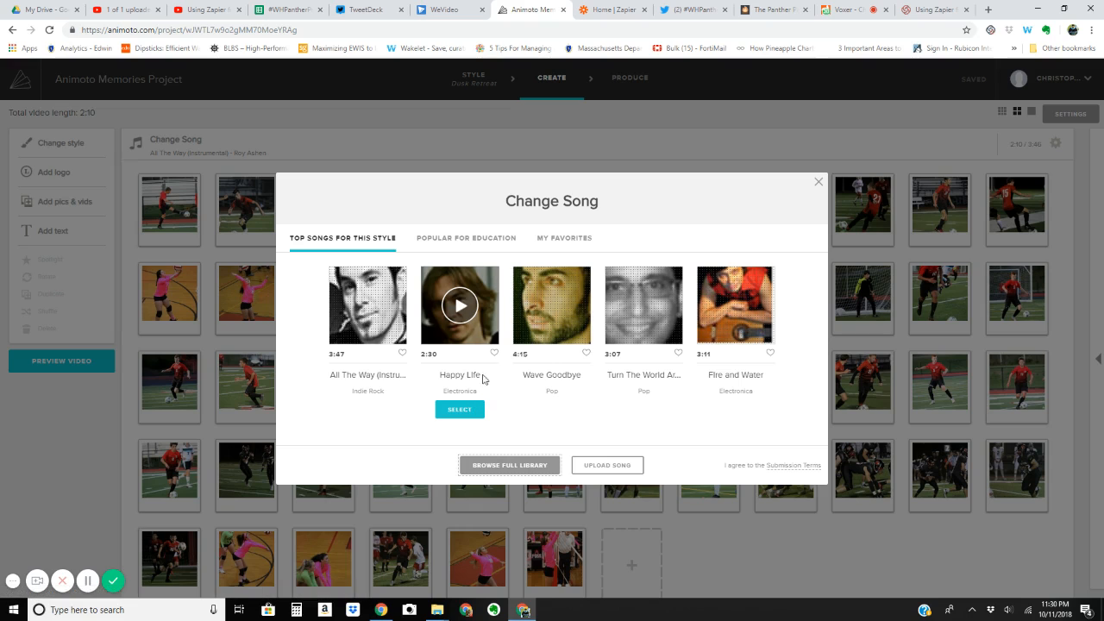
pyautogui.click(562, 244)
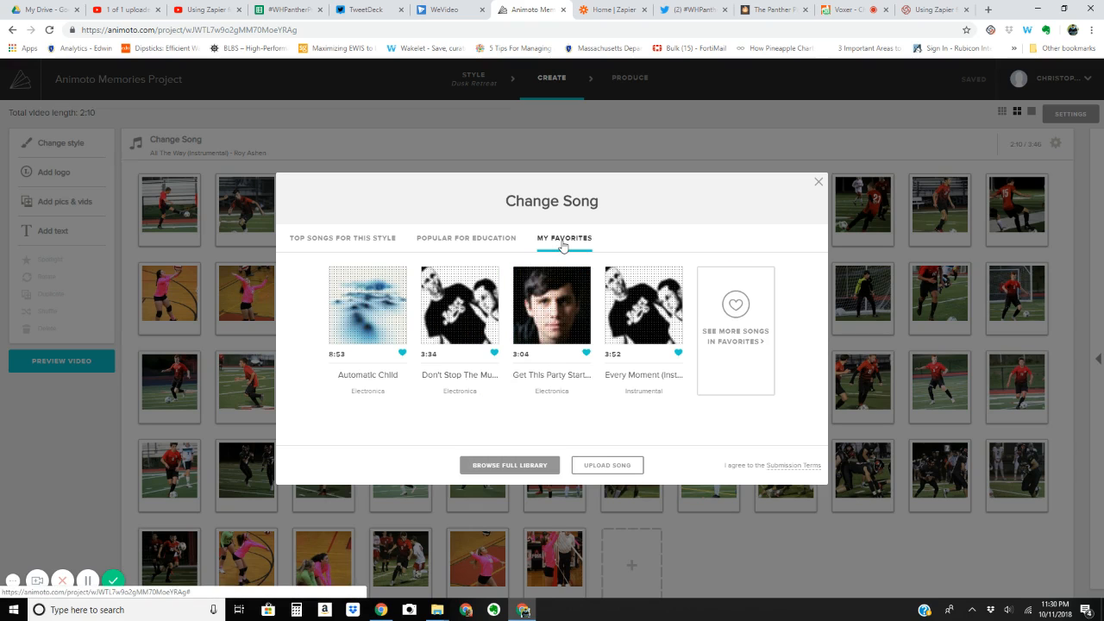
pyautogui.click(562, 245)
pyautogui.moveTo(446, 407)
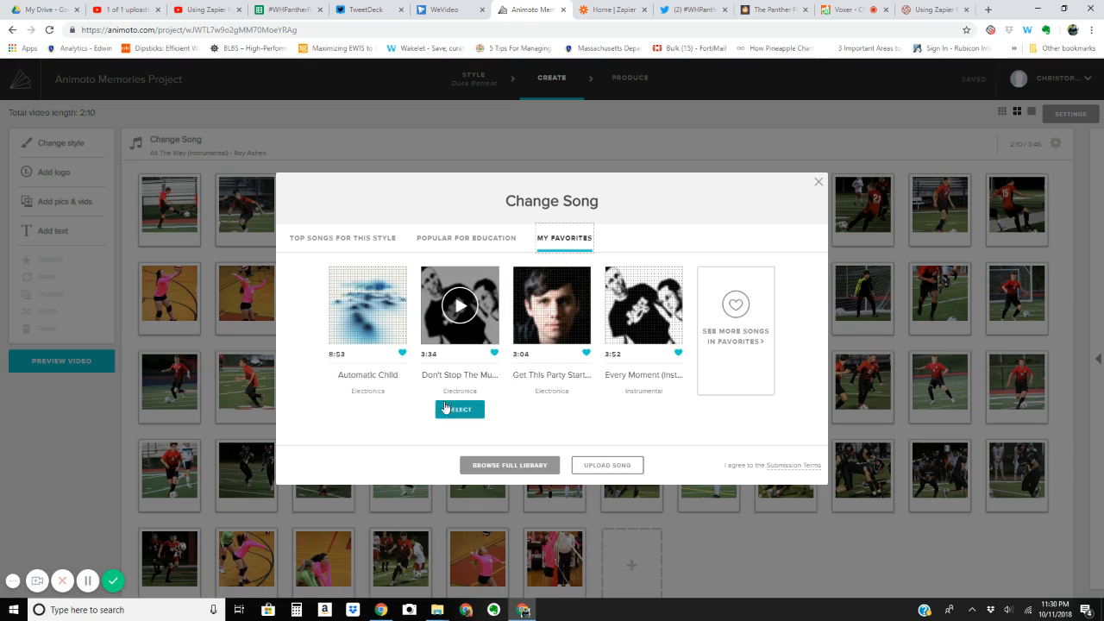
pyautogui.moveTo(536, 386)
pyautogui.moveTo(609, 392)
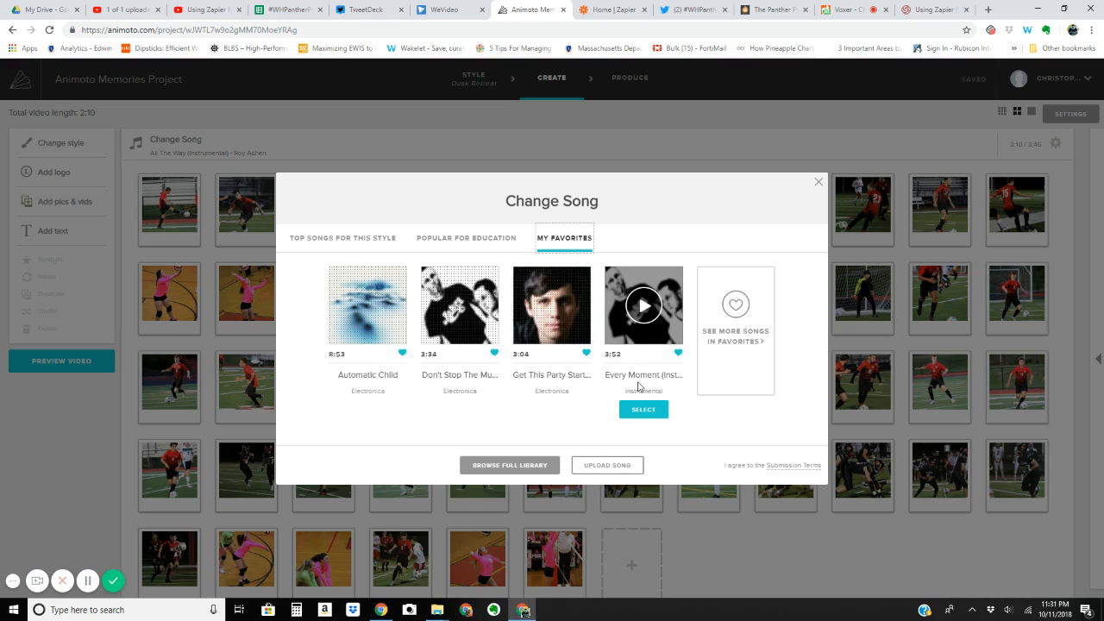
pyautogui.moveTo(372, 390)
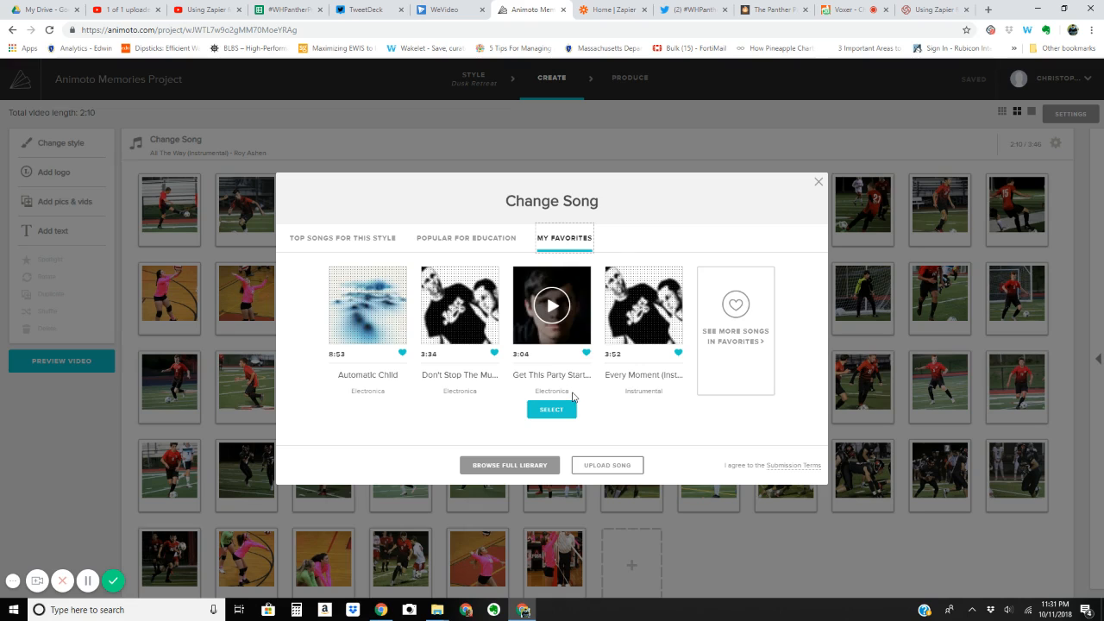
pyautogui.moveTo(468, 288)
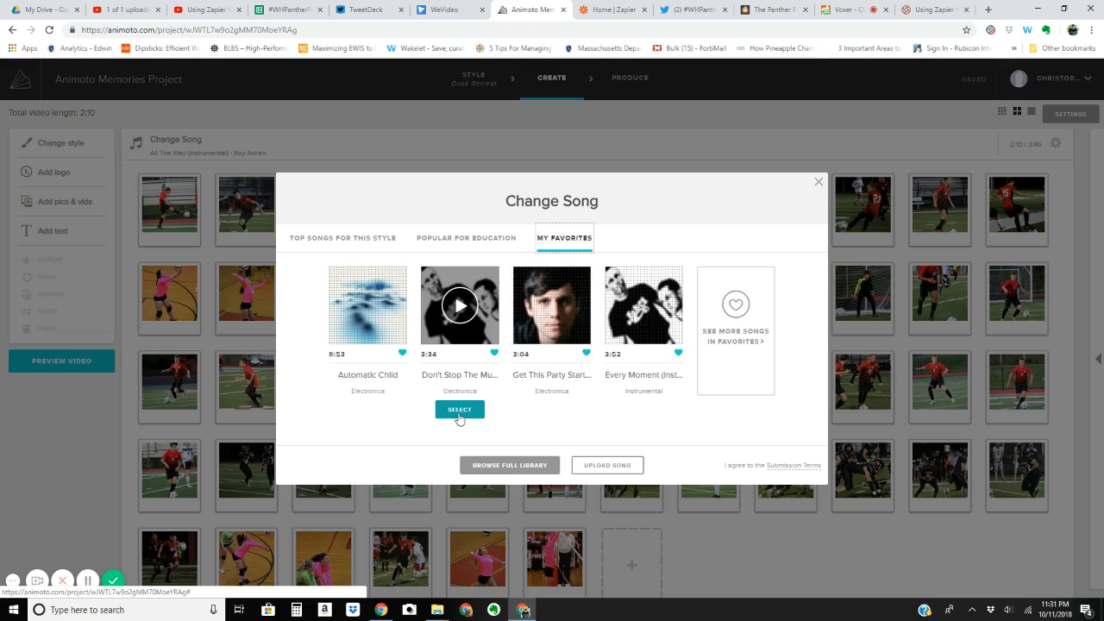
pyautogui.click(459, 410)
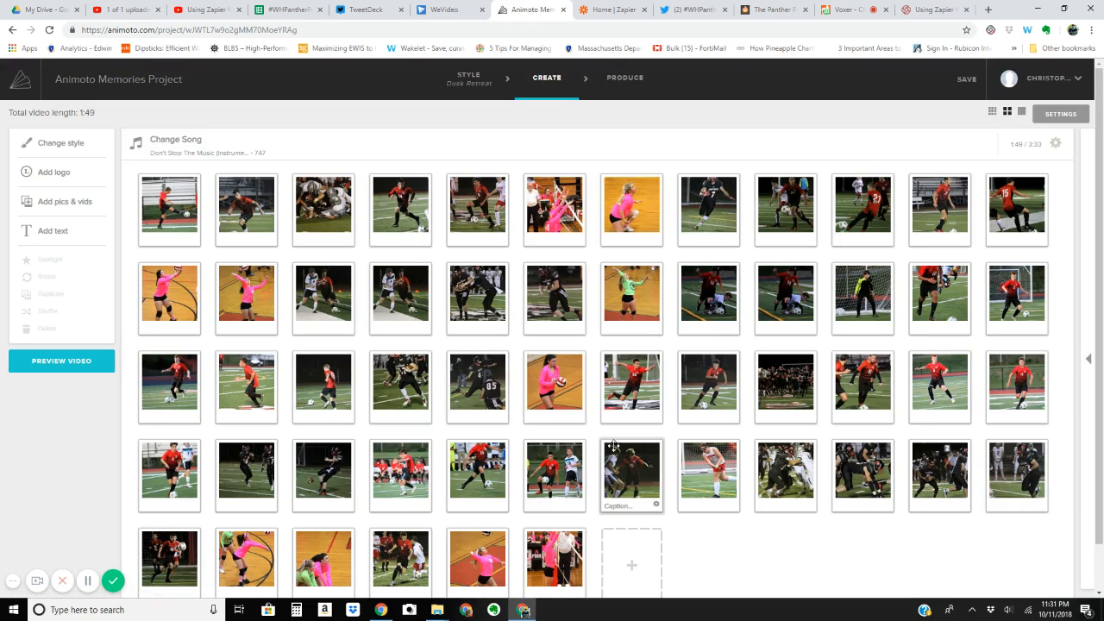
# Step: Preview the assembled video and proceed to producing it
pyautogui.click(70, 371)
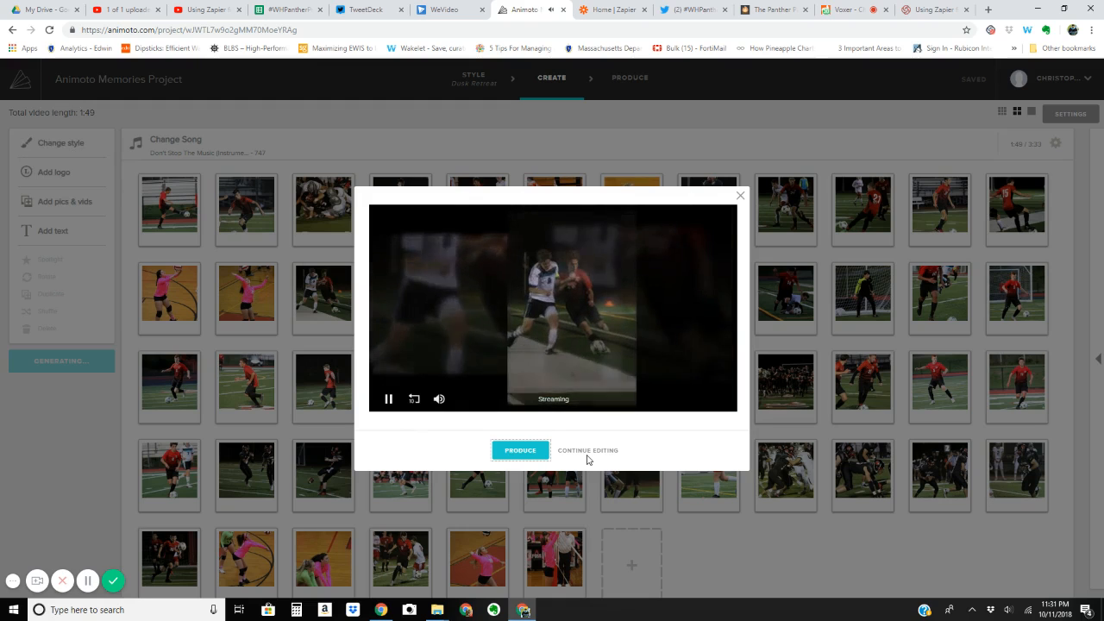
pyautogui.click(533, 451)
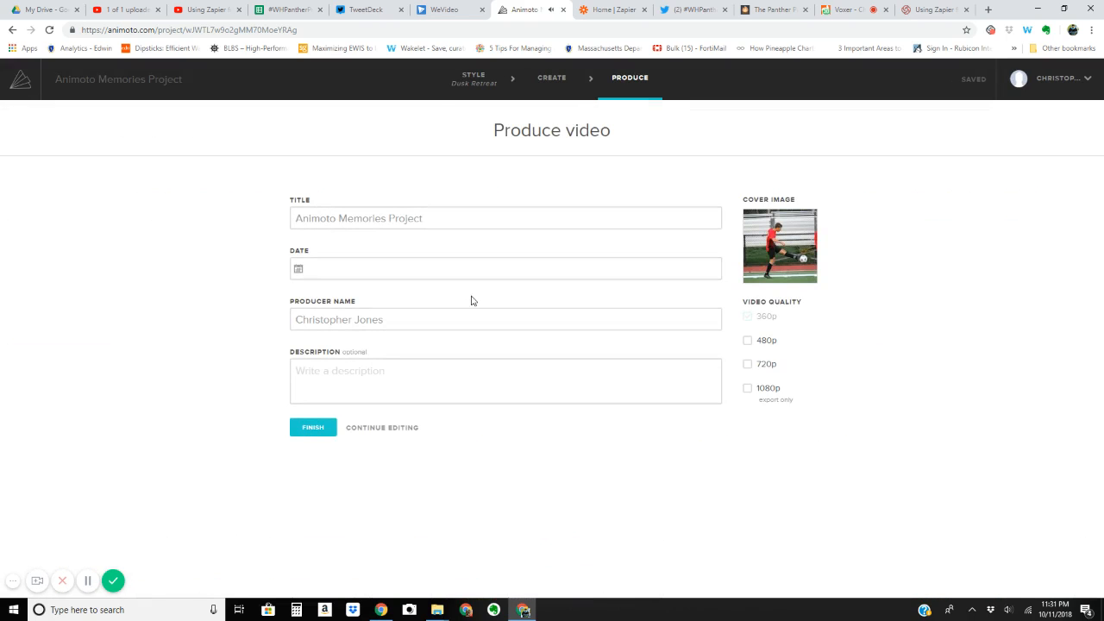
# Step: Review the title, date and description fields of the Produce video form without finishing, and return to the My Videos list
pyautogui.moveTo(434, 219); pyautogui.dragTo(243, 226)
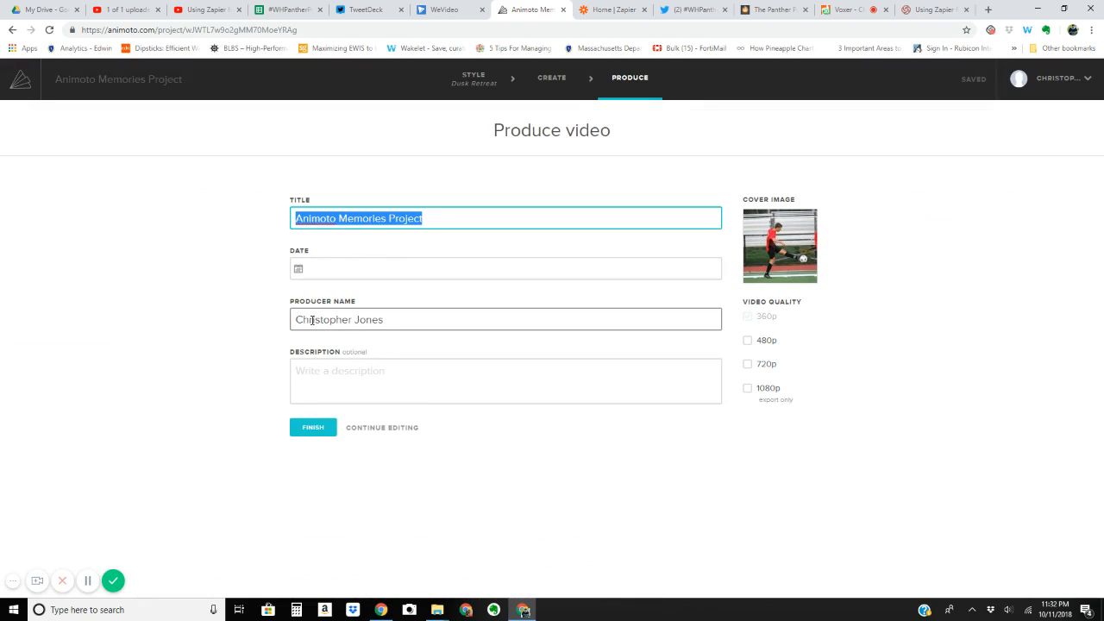
pyautogui.click(299, 272)
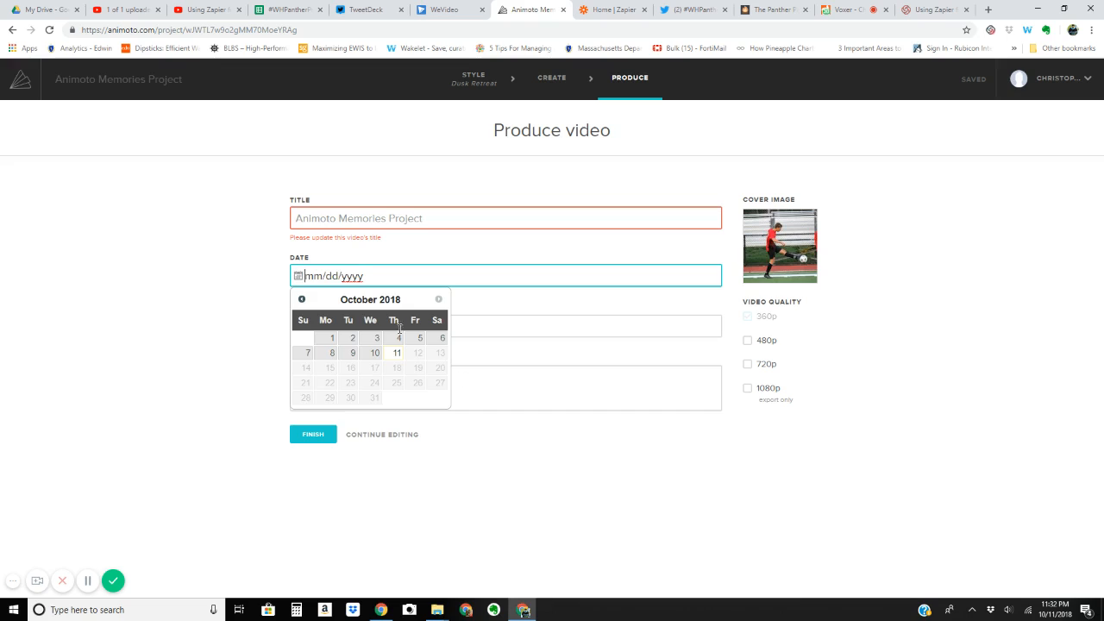
pyautogui.click(581, 484)
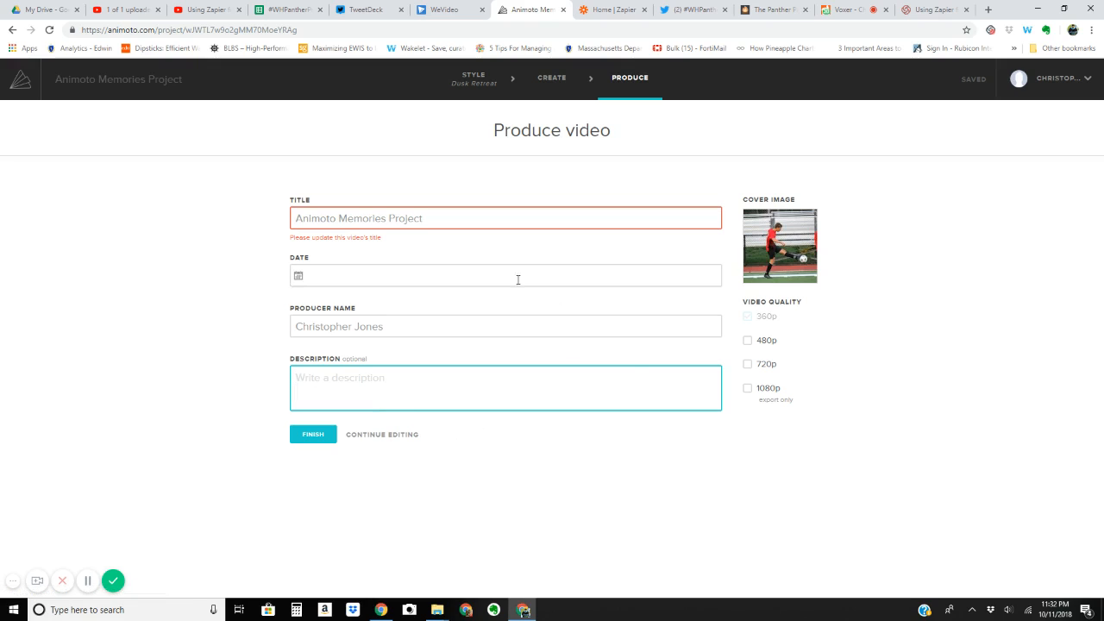
pyautogui.click(19, 82)
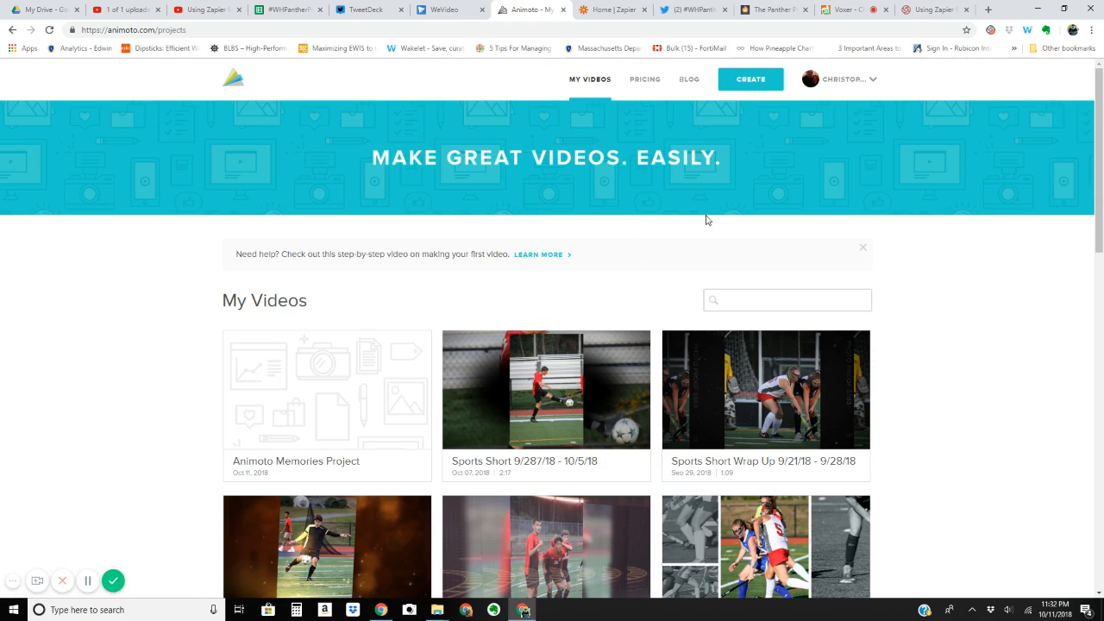
# Step: Switch to the Panther Press newsletter on Smore, play its embedded Sports Short Wrap Up 9/28/18 - 10/5/18 video and pause it
pyautogui.click(770, 10)
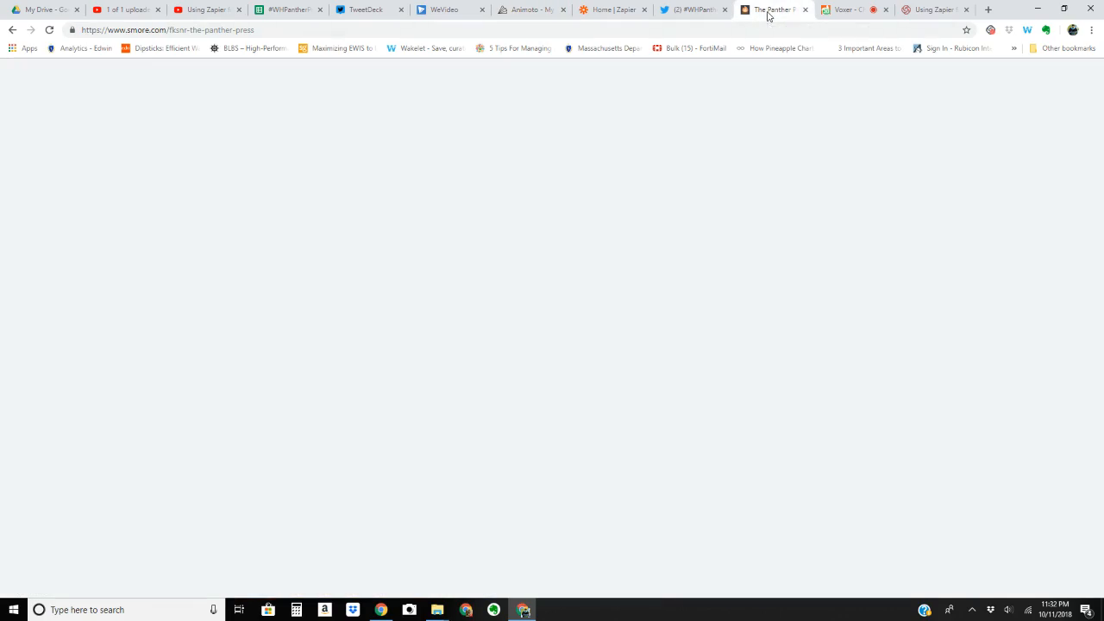
pyautogui.moveTo(1100, 320); pyautogui.dragTo(1100, 580)
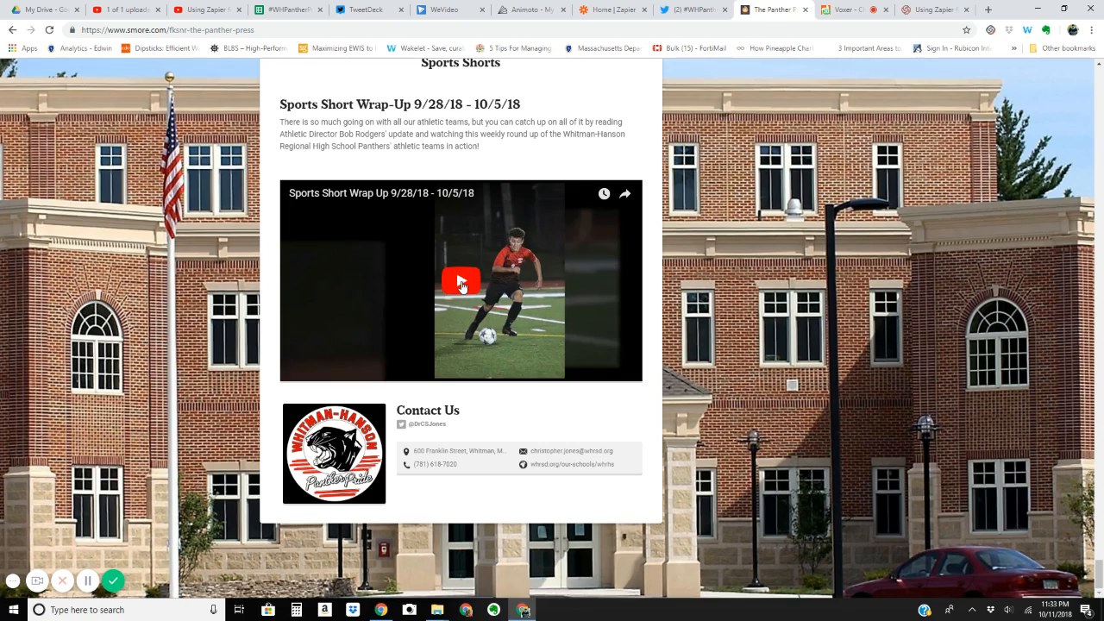
pyautogui.click(461, 282)
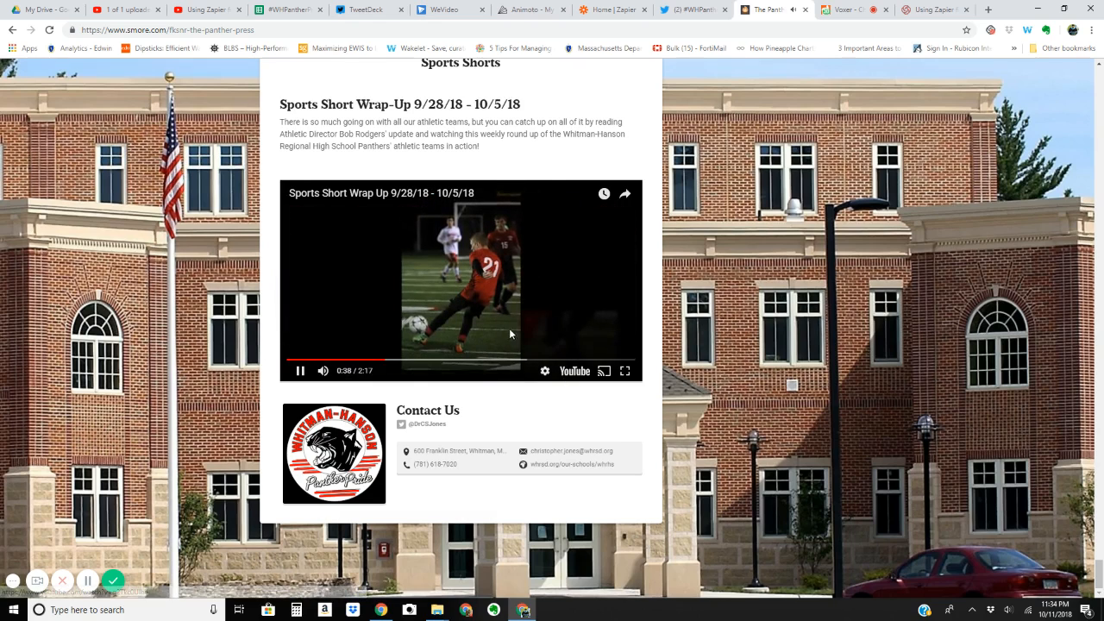
pyautogui.click(484, 311)
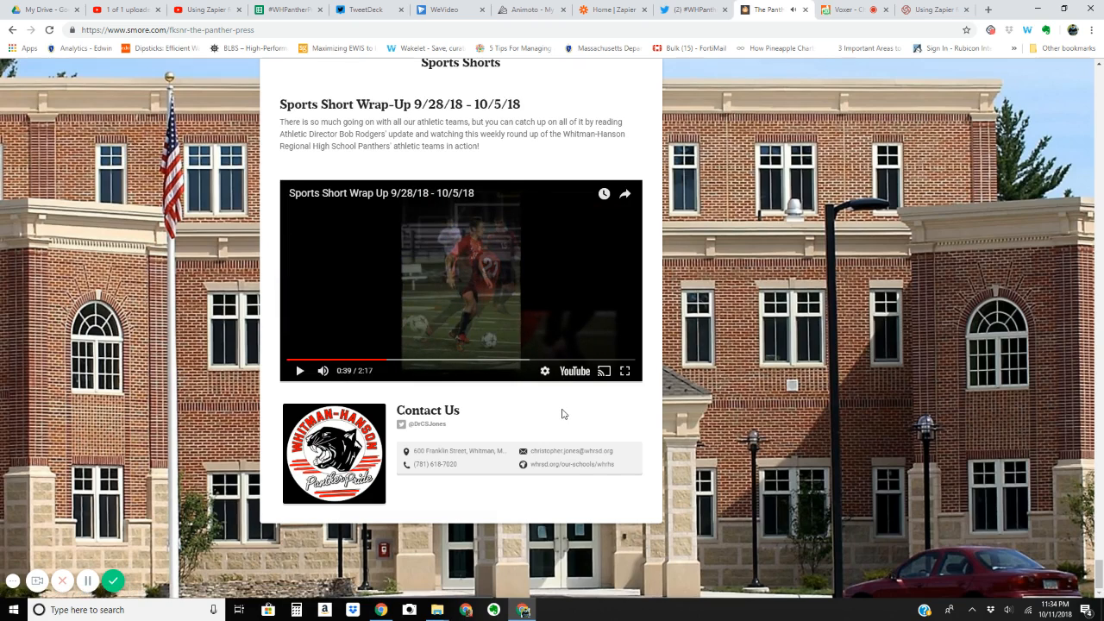